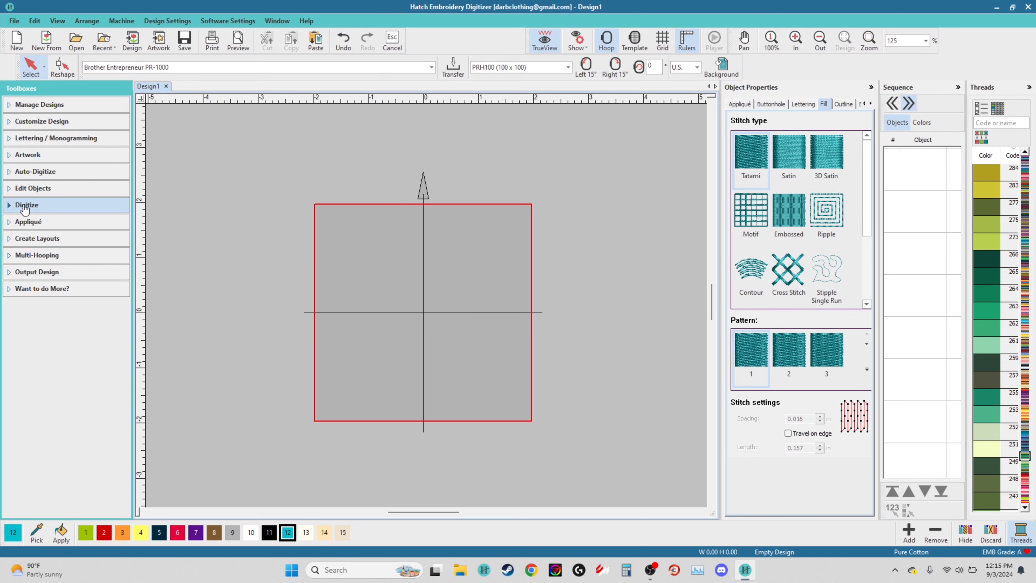
Digitize an angular S-shaped open outline in turquoise colour 12 from six straight corner points, about 2.39 by 2.61 in
{"action": "left_click", "coordinate": [12, 208]}
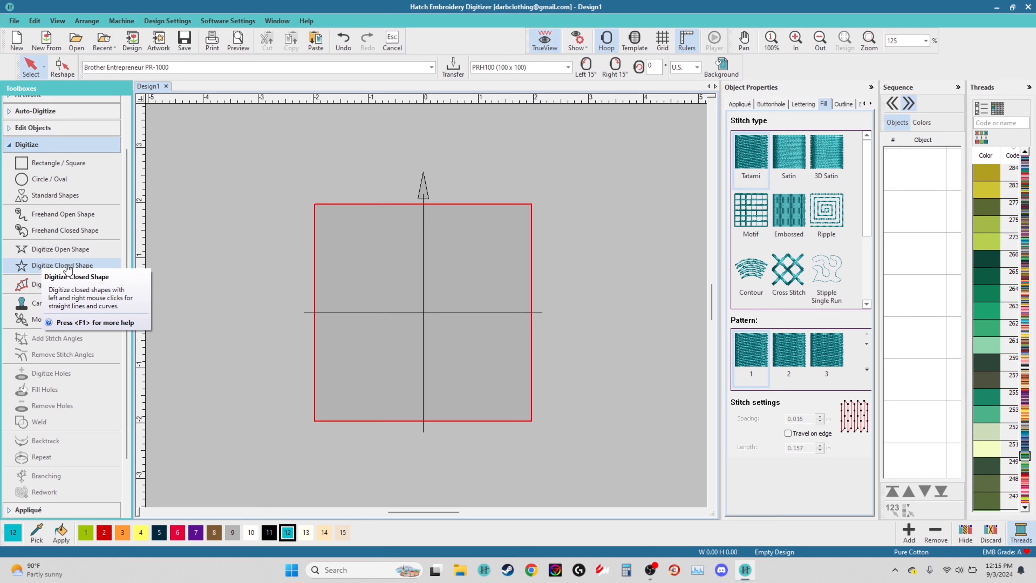
{"action": "left_click", "coordinate": [38, 253]}
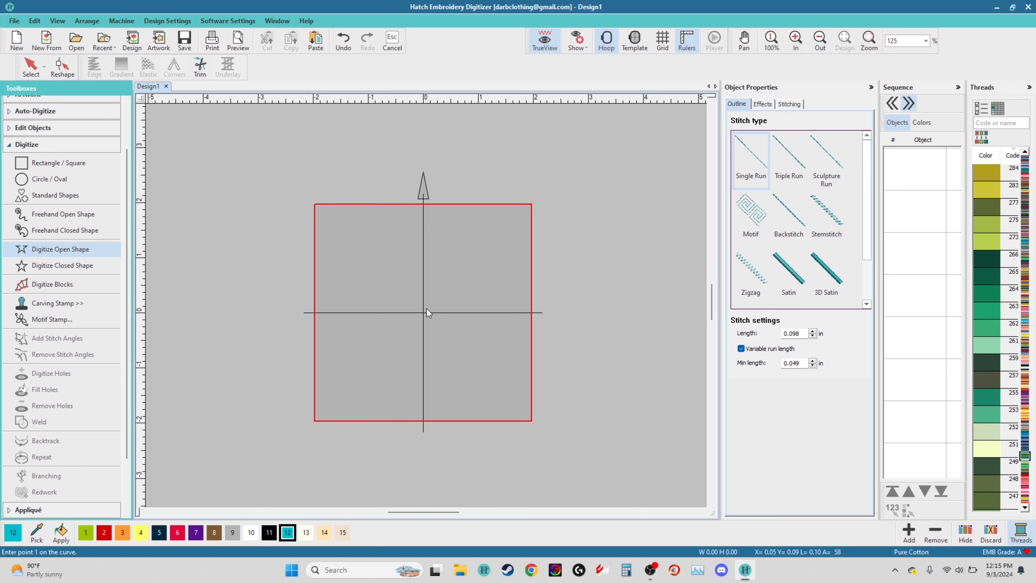
{"action": "scroll", "coordinate": [428, 316], "scroll_direction": "up", "scroll_amount": 2}
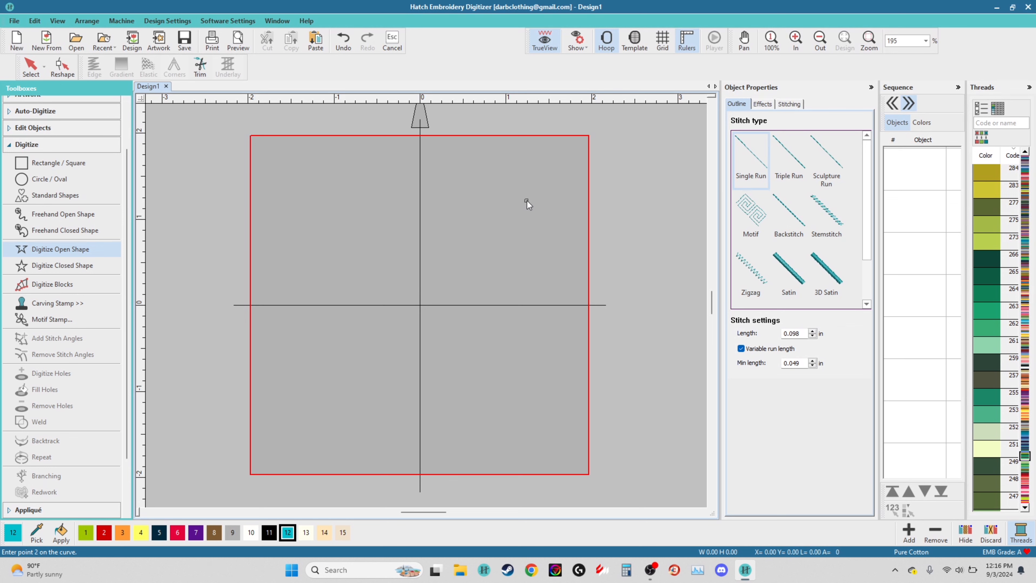
{"action": "left_click", "coordinate": [334, 199]}
{"action": "left_click", "coordinate": [332, 306]}
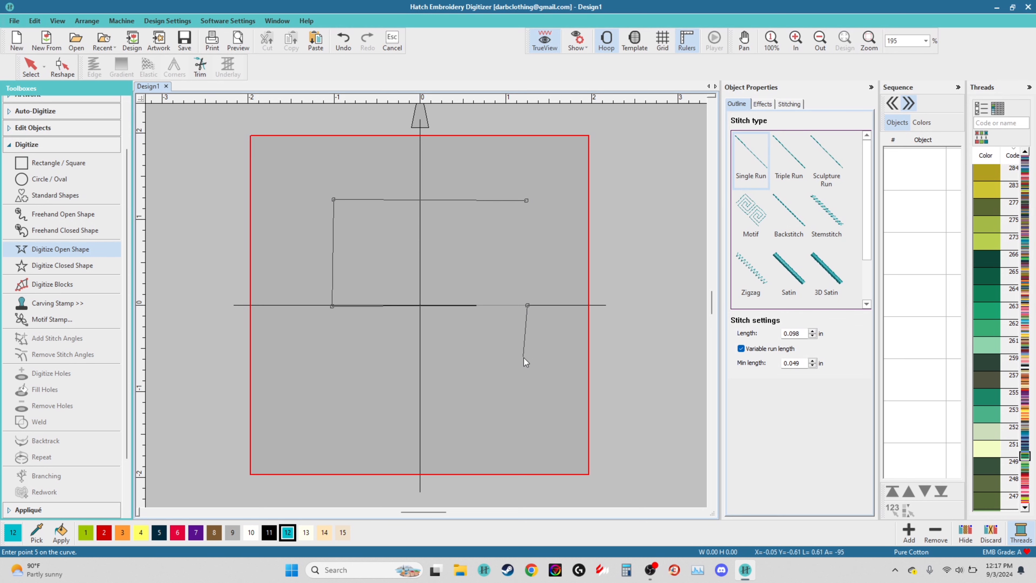
{"action": "left_click", "coordinate": [529, 423]}
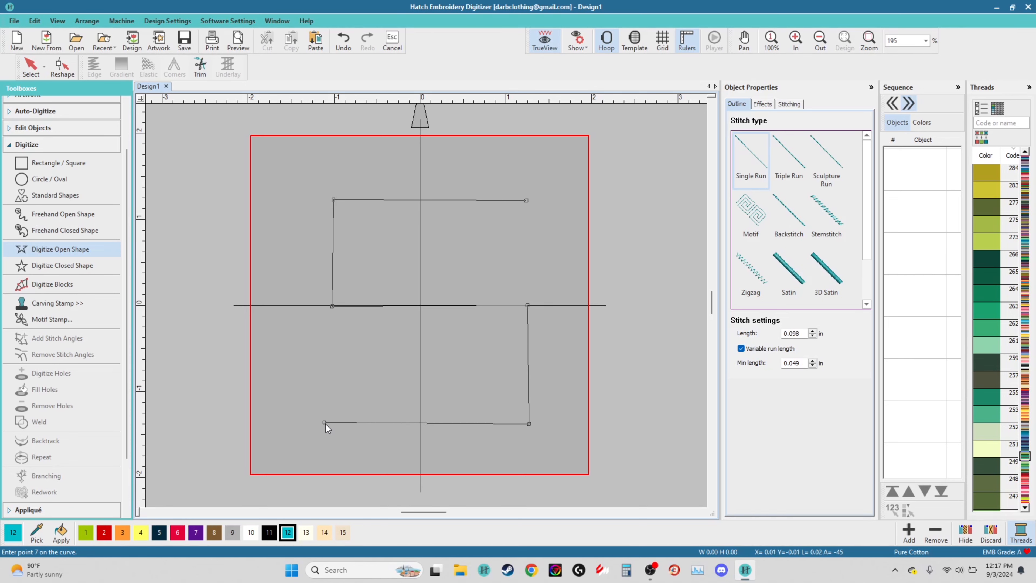
{"action": "key", "text": "Return"}
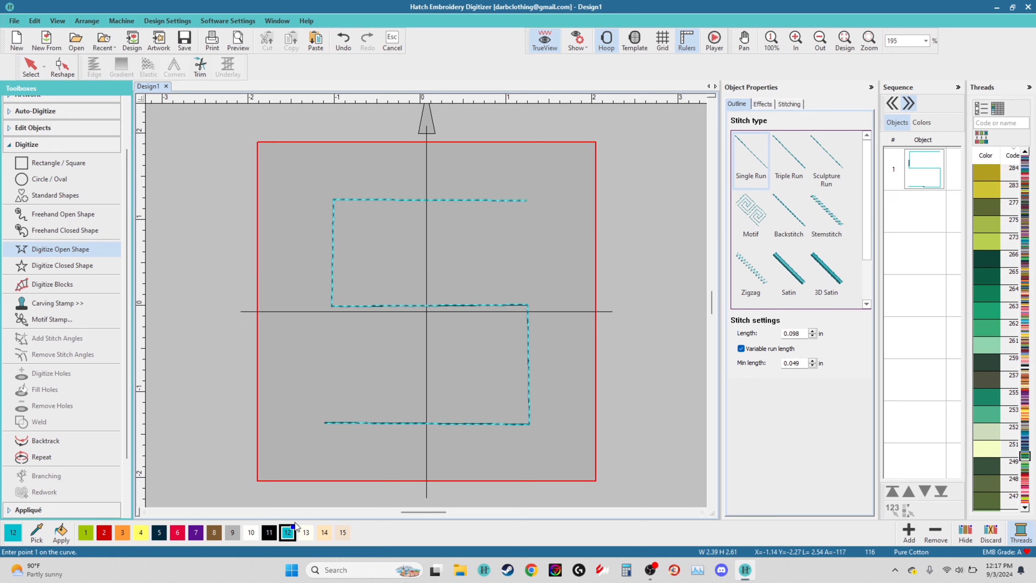
Digitize a curved S open outline in red colour 6 through the angular S's corner points, about 2.63 by 3.96 in
{"action": "left_click", "coordinate": [178, 533]}
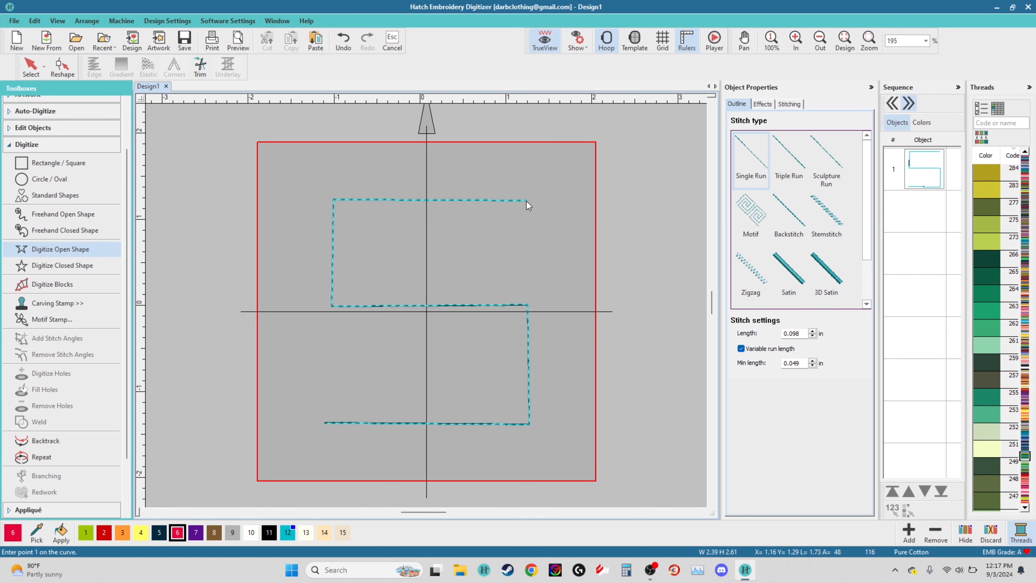
{"action": "scroll", "coordinate": [526, 201], "scroll_direction": "down", "scroll_amount": 1}
{"action": "scroll", "coordinate": [423, 309], "scroll_direction": "up", "scroll_amount": 2}
{"action": "scroll", "coordinate": [421, 318], "scroll_direction": "down", "scroll_amount": 3}
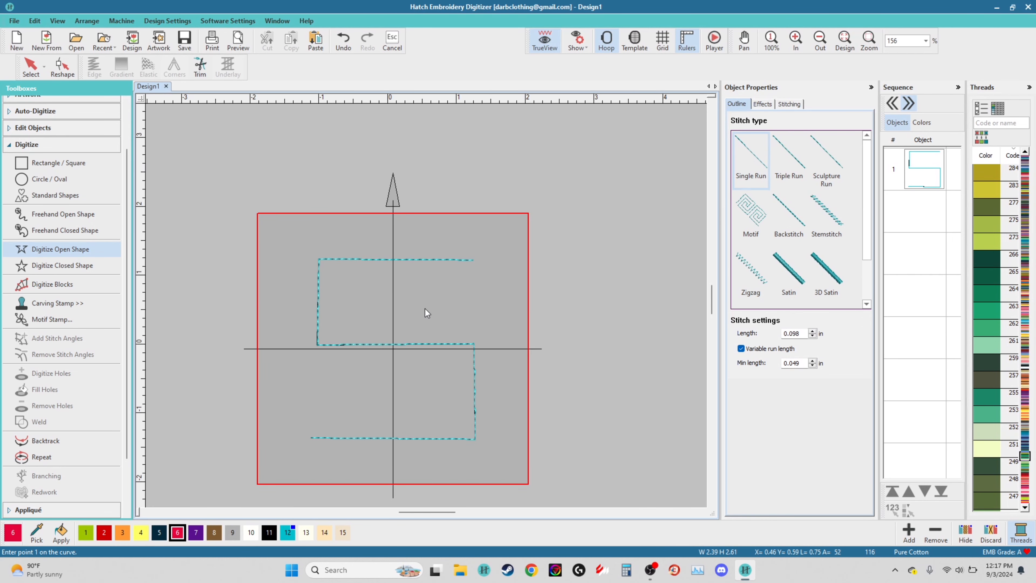
{"action": "scroll", "coordinate": [426, 308], "scroll_direction": "up", "scroll_amount": 2}
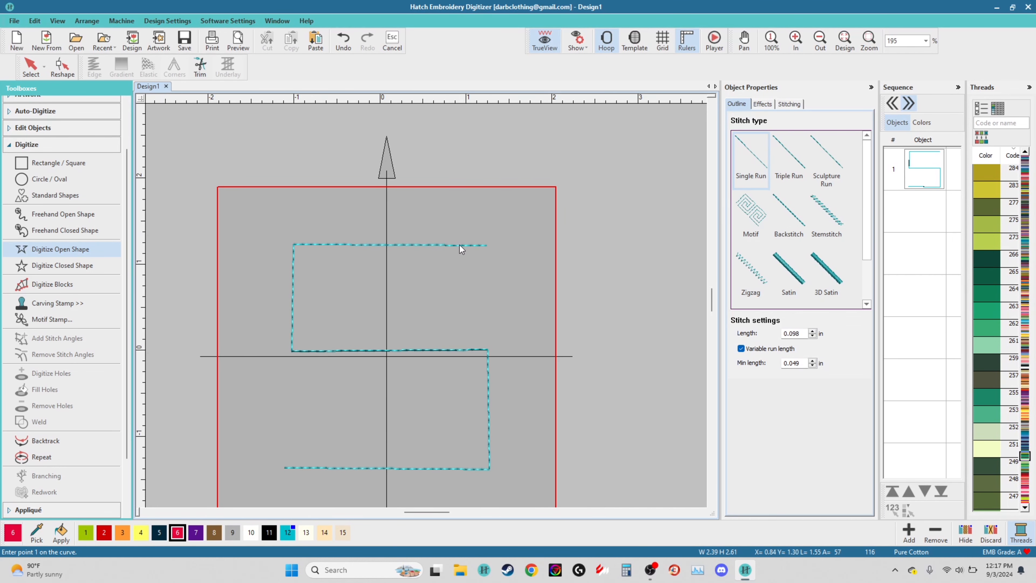
{"action": "left_click", "coordinate": [486, 246]}
{"action": "left_click", "coordinate": [292, 351]}
{"action": "left_click", "coordinate": [488, 351]}
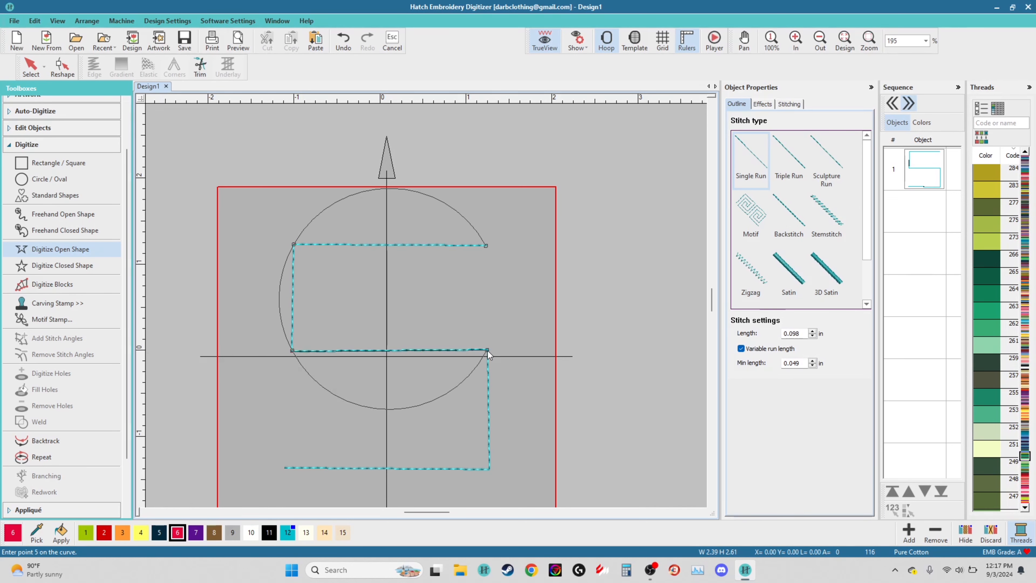
{"action": "left_click", "coordinate": [455, 380]}
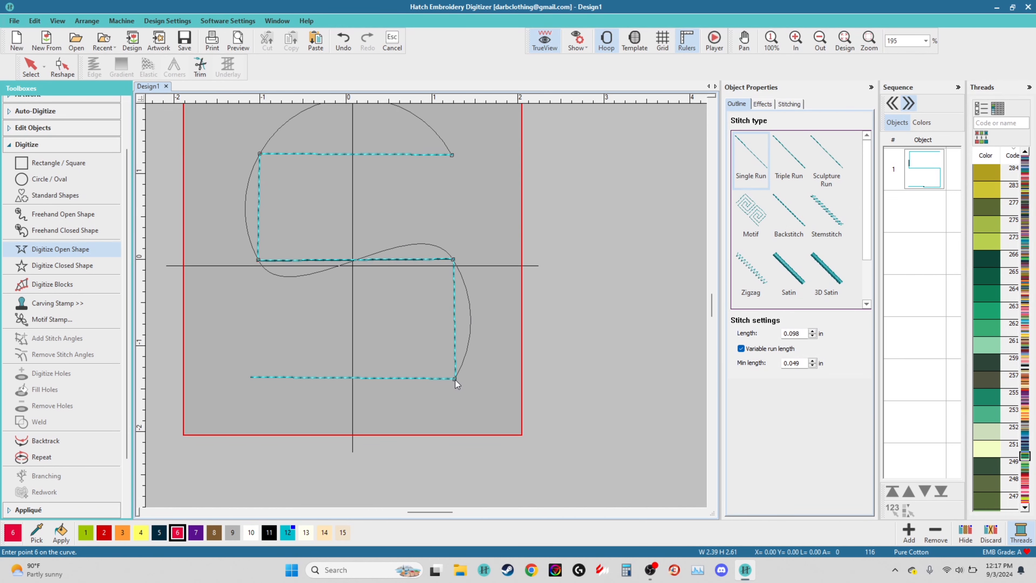
{"action": "left_click", "coordinate": [251, 379]}
{"action": "key", "text": "Return"}
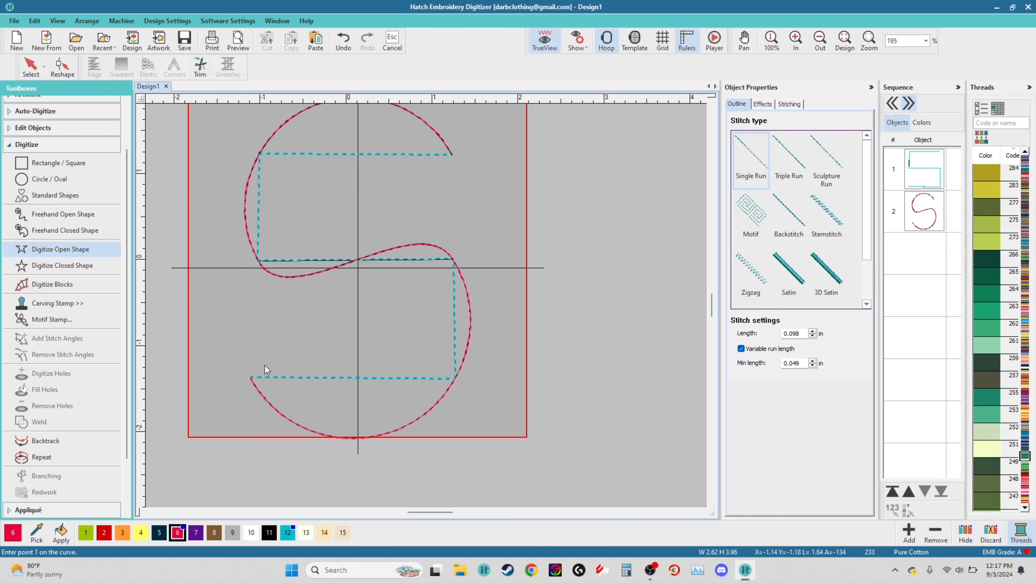
{"action": "scroll", "coordinate": [427, 311], "scroll_direction": "down", "scroll_amount": 1}
{"action": "scroll", "coordinate": [426, 306], "scroll_direction": "up", "scroll_amount": 1}
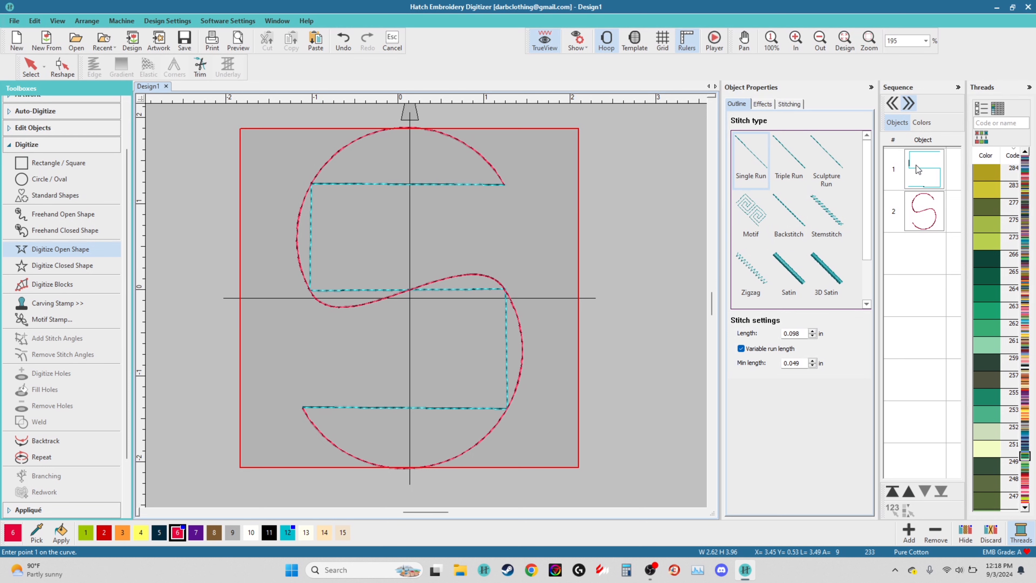
Move the curved S ahead of the angular S in the stitching sequence and return it to second place, twice
{"action": "left_click", "coordinate": [927, 173]}
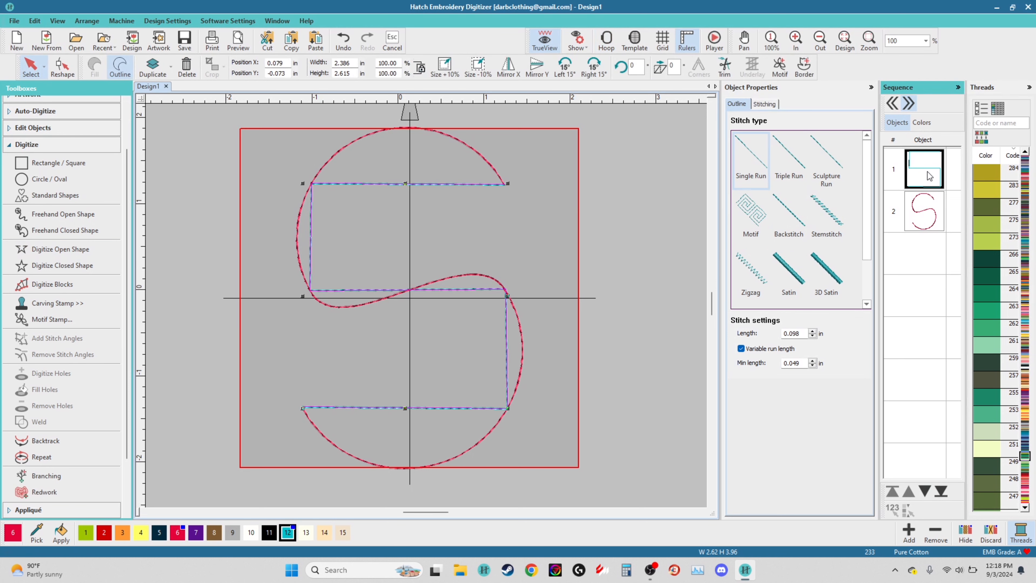
{"action": "left_click", "coordinate": [927, 215]}
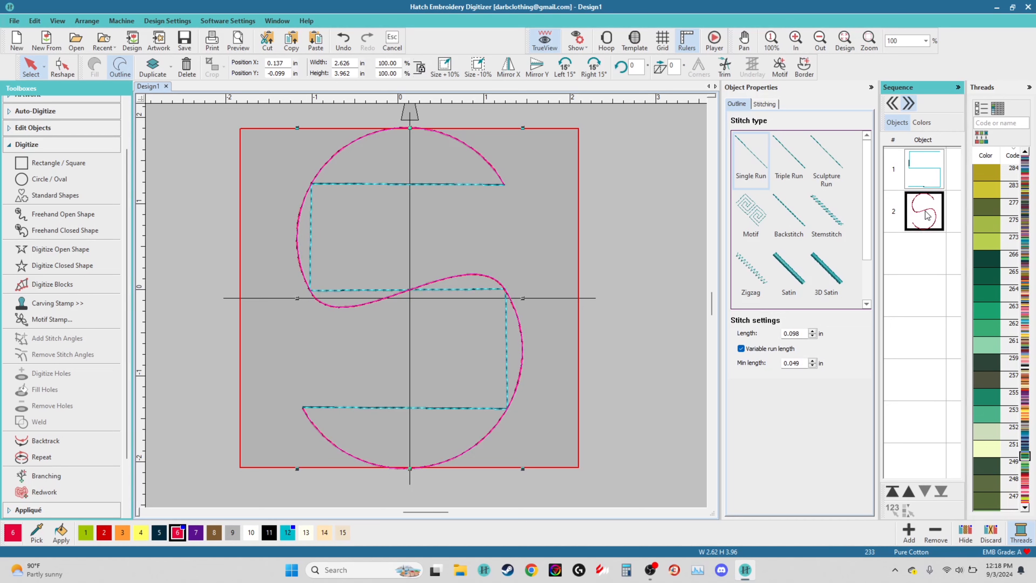
{"action": "left_click_drag", "start_coordinate": [928, 215], "coordinate": [927, 168]}
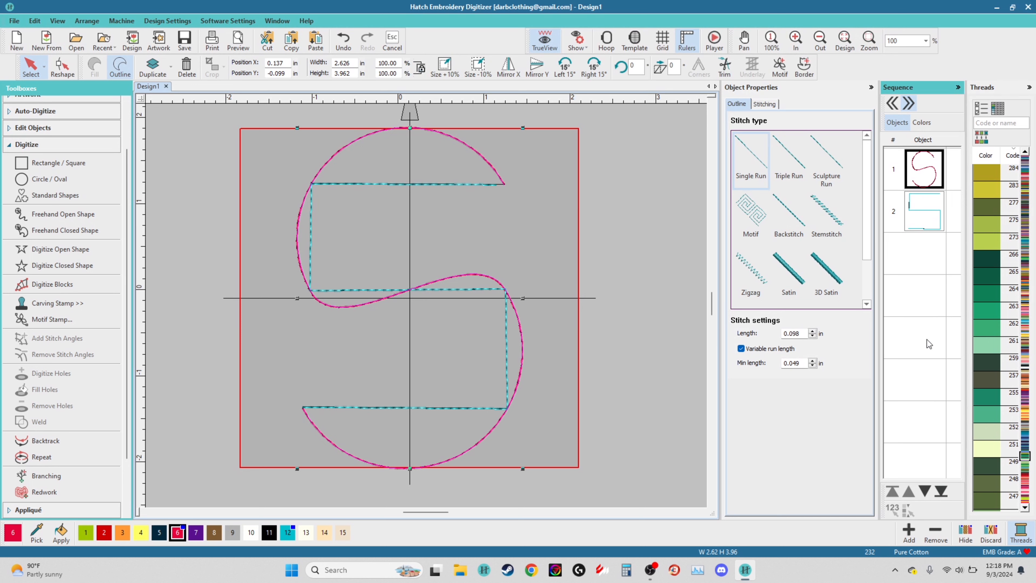
{"action": "left_click", "coordinate": [927, 493]}
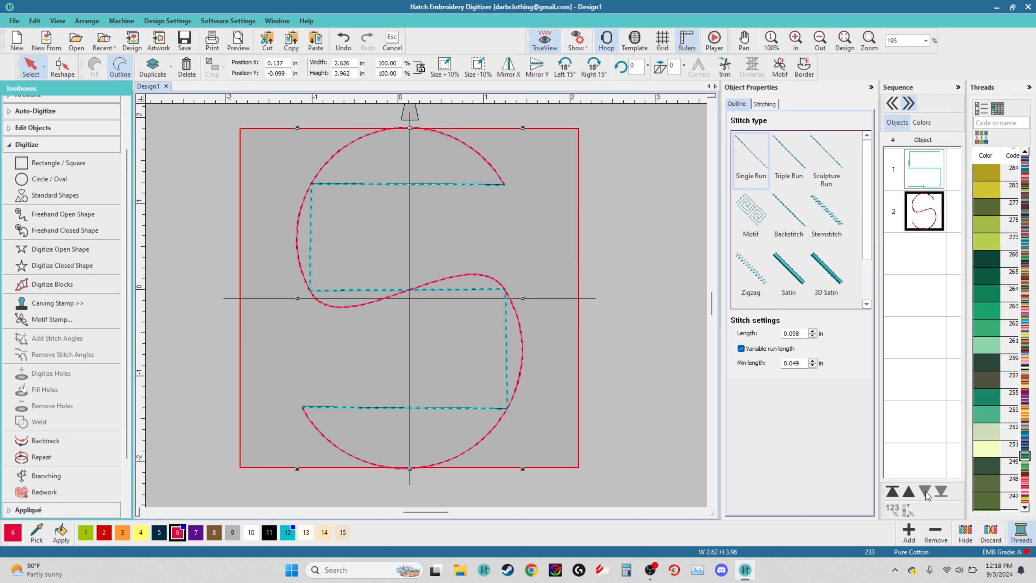
{"action": "left_click", "coordinate": [909, 492]}
{"action": "left_click", "coordinate": [926, 492]}
Delete the angular S and the curved S from the design
{"action": "left_click", "coordinate": [930, 181]}
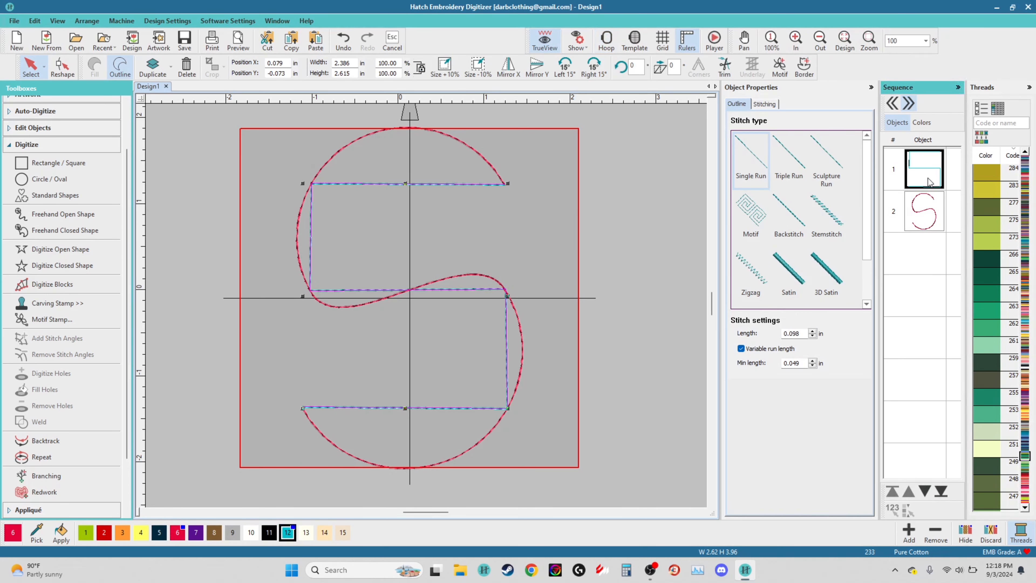
{"action": "key", "text": "Delete"}
{"action": "left_click", "coordinate": [930, 181]}
{"action": "key", "text": "Delete"}
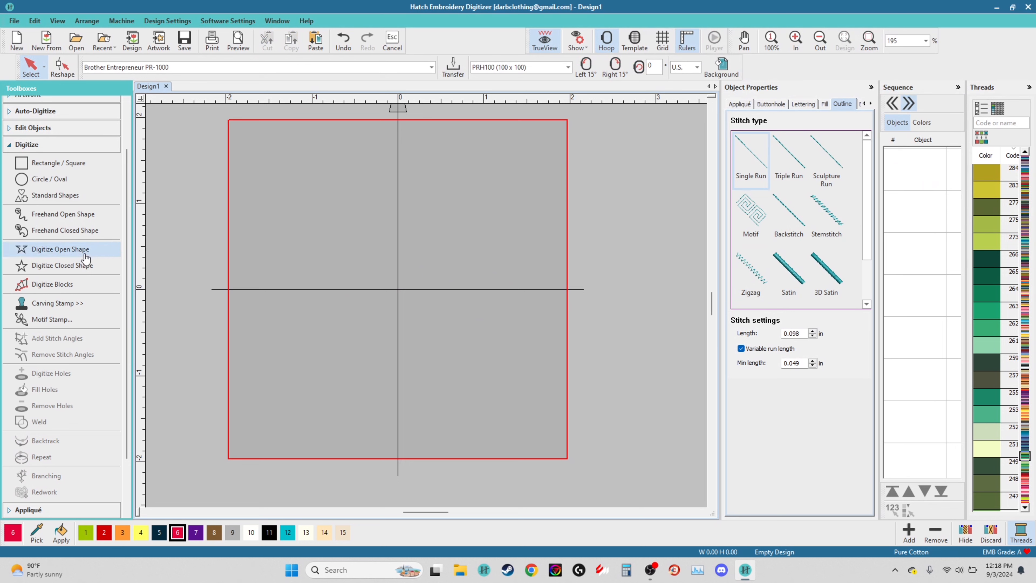
Digitize a free-form open outline of arcs meeting at sharp corners, mixing curve and corner points, about 3.17 by 2.44 in
{"action": "left_click", "coordinate": [61, 250]}
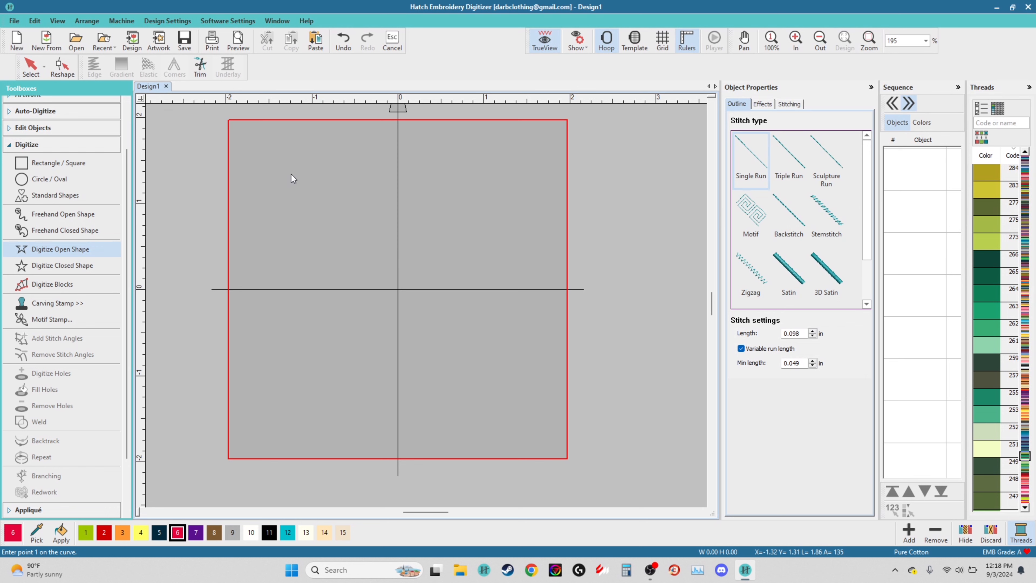
{"action": "left_click", "coordinate": [262, 149]}
{"action": "left_click", "coordinate": [375, 149]}
{"action": "left_click", "coordinate": [409, 203]}
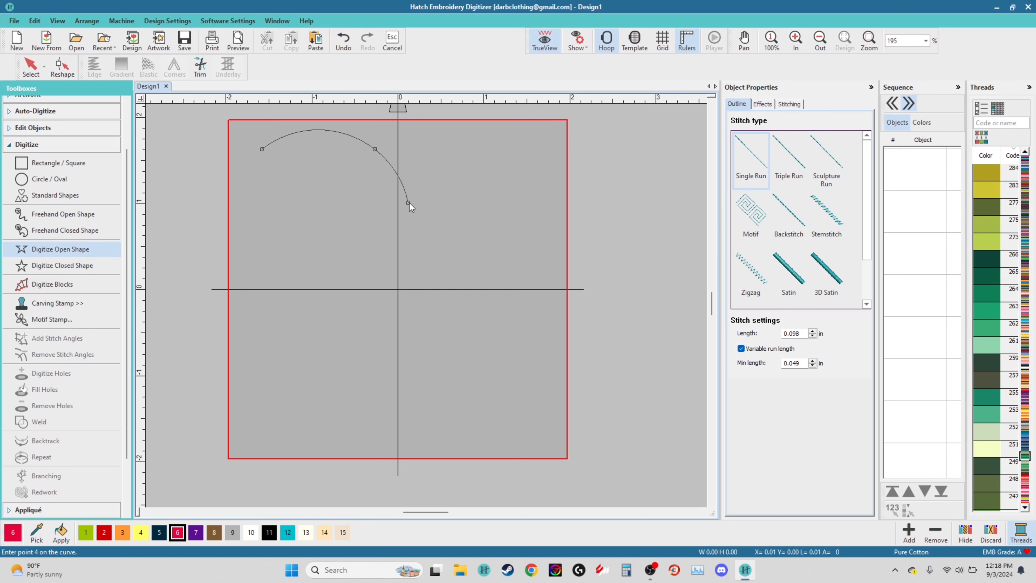
{"action": "left_click", "coordinate": [460, 185]}
{"action": "left_click", "coordinate": [499, 259]}
{"action": "left_click", "coordinate": [526, 313]}
{"action": "left_click", "coordinate": [447, 284]}
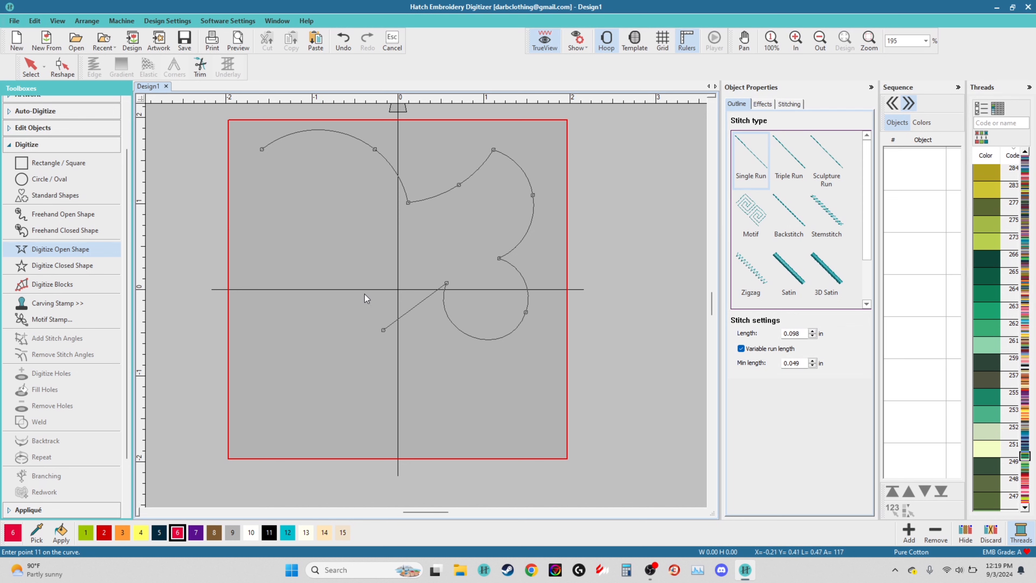
{"action": "left_click", "coordinate": [357, 264]}
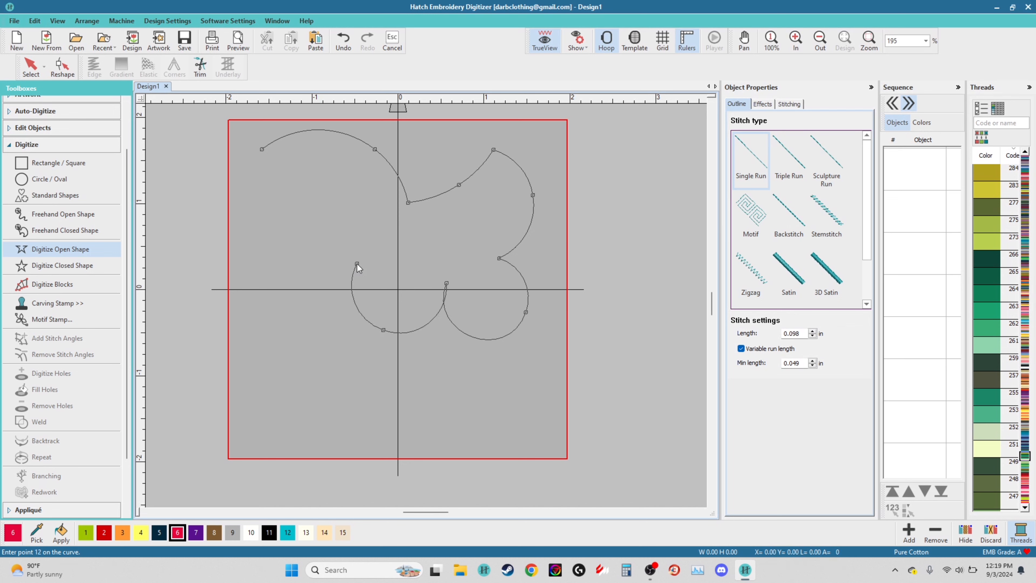
{"action": "key", "text": "Return"}
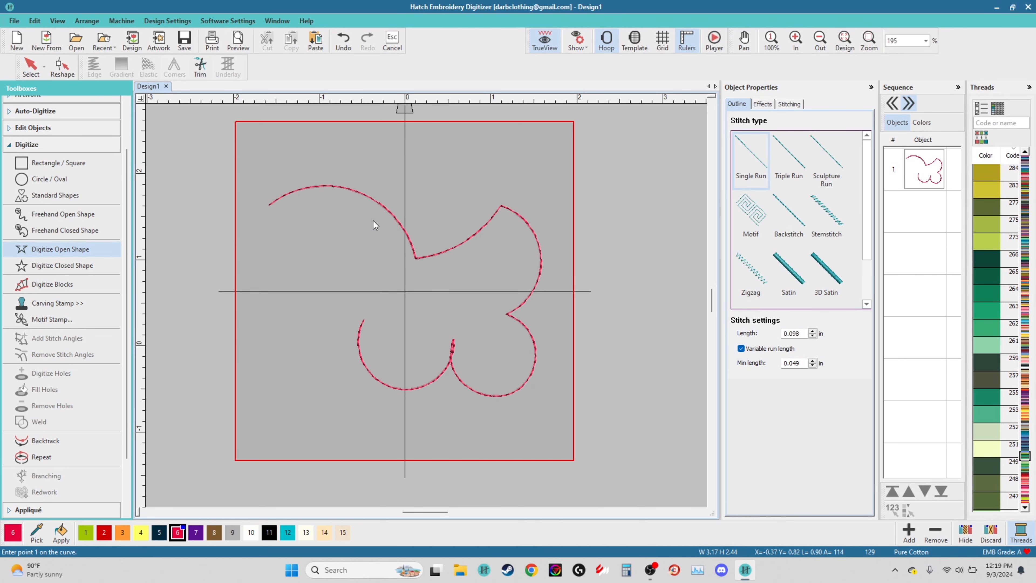
Delete the free-form open outline made of arcs and sharp corners
{"action": "key", "text": "Escape"}
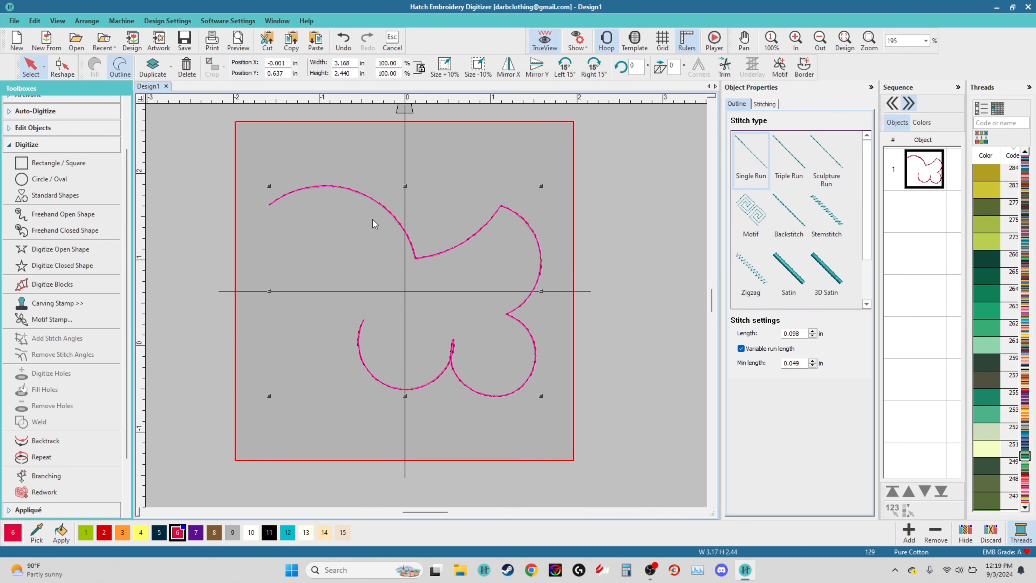
{"action": "key", "text": "Delete"}
{"action": "scroll", "coordinate": [429, 314], "scroll_direction": "up", "scroll_amount": 3}
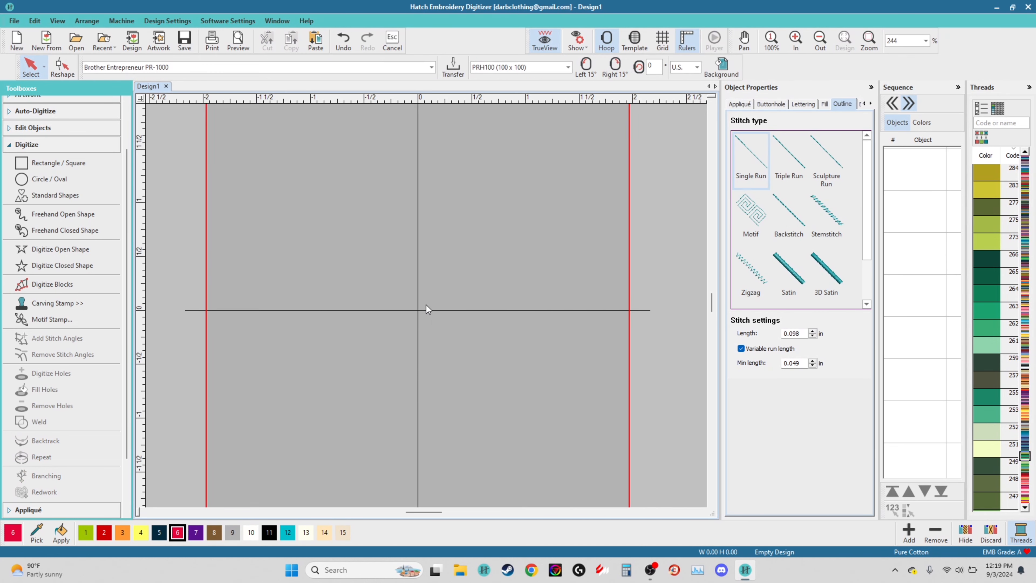
Digitize a winding eight-point open outline combining straight segments at its start with rounded bends, about 1.60 by 1.59 in
{"action": "left_click", "coordinate": [60, 249]}
{"action": "scroll", "coordinate": [426, 309], "scroll_direction": "down", "scroll_amount": 2}
{"action": "scroll", "coordinate": [436, 312], "scroll_direction": "up", "scroll_amount": 1}
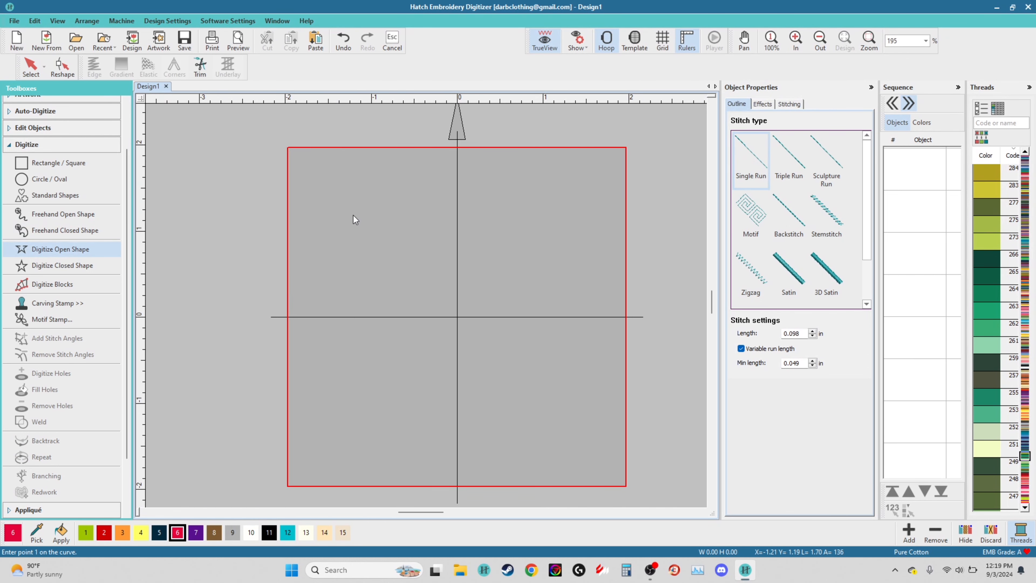
{"action": "left_click", "coordinate": [338, 203]}
{"action": "left_click", "coordinate": [420, 202]}
{"action": "left_click", "coordinate": [451, 226]}
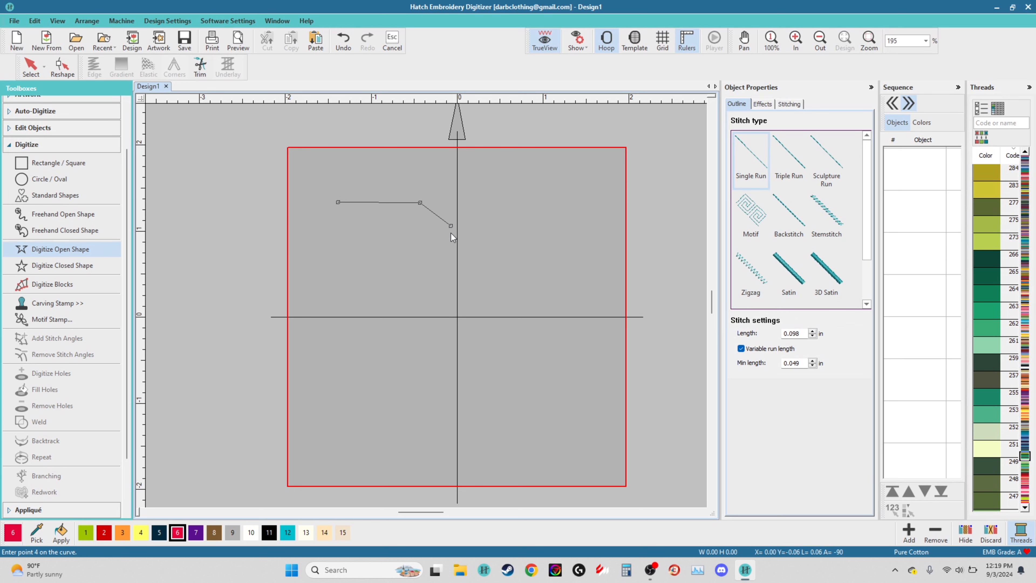
{"action": "left_click", "coordinate": [436, 259]}
{"action": "left_click", "coordinate": [366, 258]}
{"action": "left_click", "coordinate": [319, 257]}
{"action": "left_click", "coordinate": [317, 304]}
{"action": "left_click", "coordinate": [381, 338]}
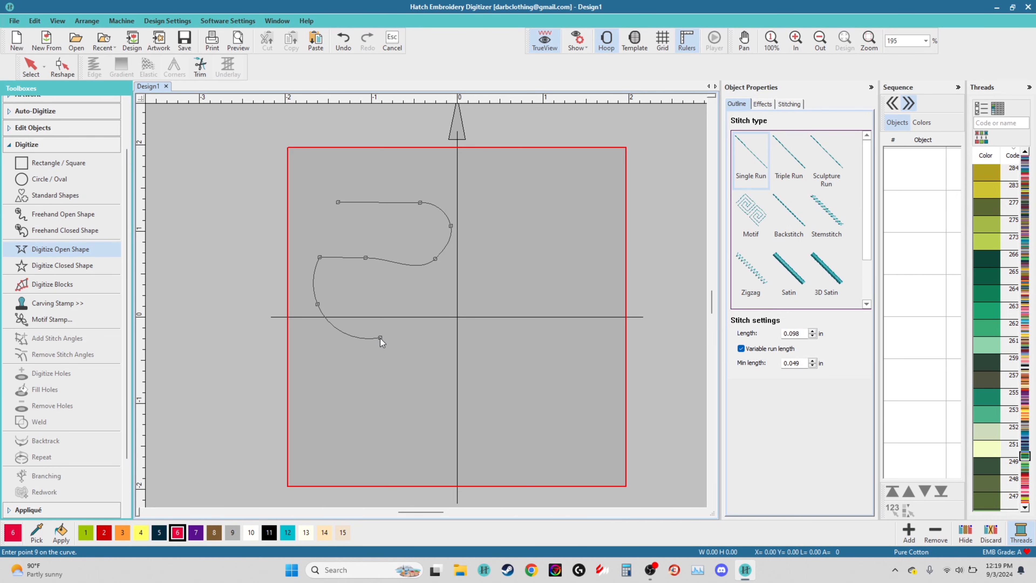
{"action": "key", "text": "Return"}
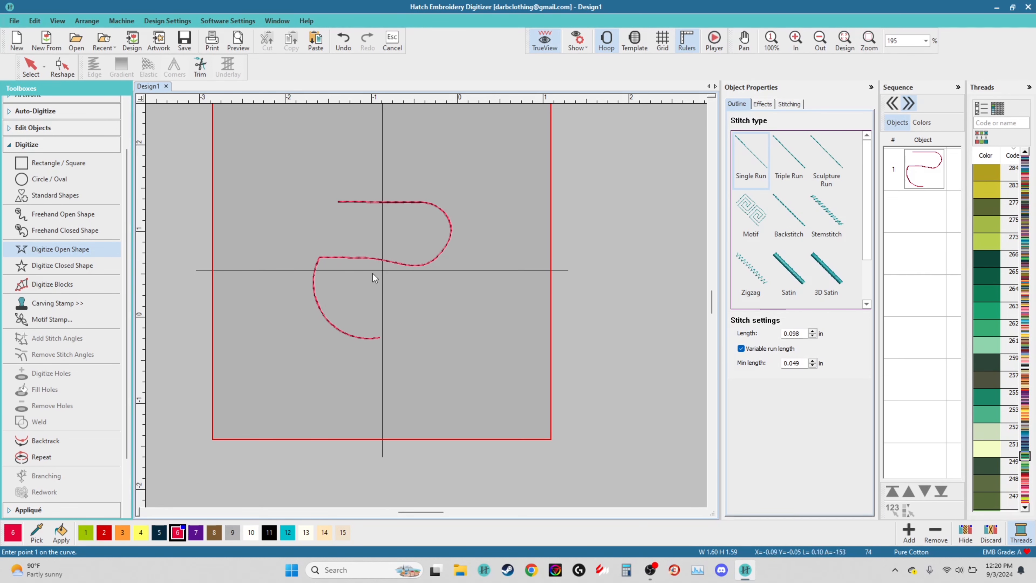
Delete the winding open outline, leaving the hoop empty
{"action": "scroll", "coordinate": [363, 249], "scroll_direction": "down", "scroll_amount": 2}
{"action": "scroll", "coordinate": [429, 314], "scroll_direction": "up", "scroll_amount": 2}
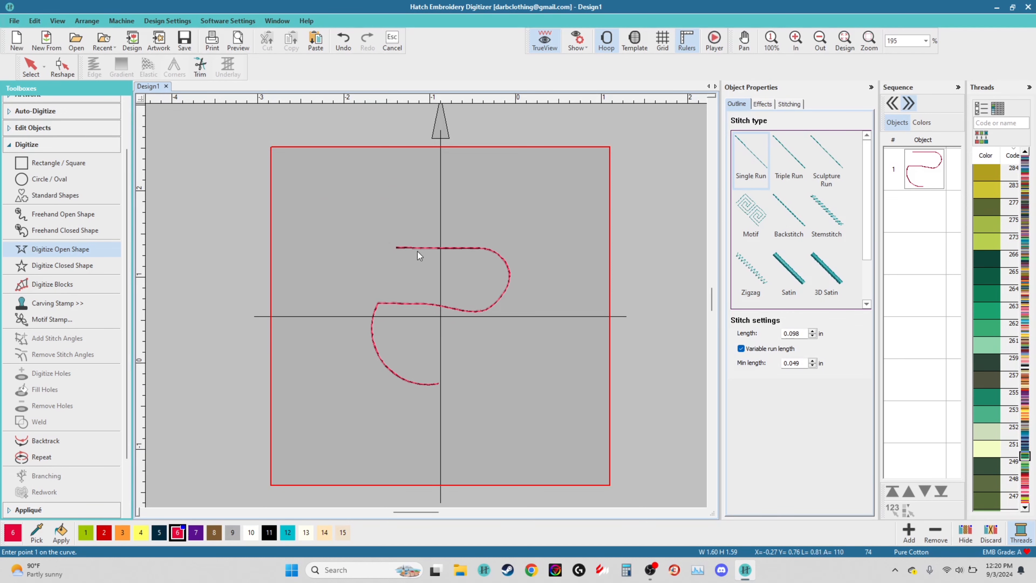
{"action": "key", "text": "Escape"}
{"action": "key", "text": "Delete"}
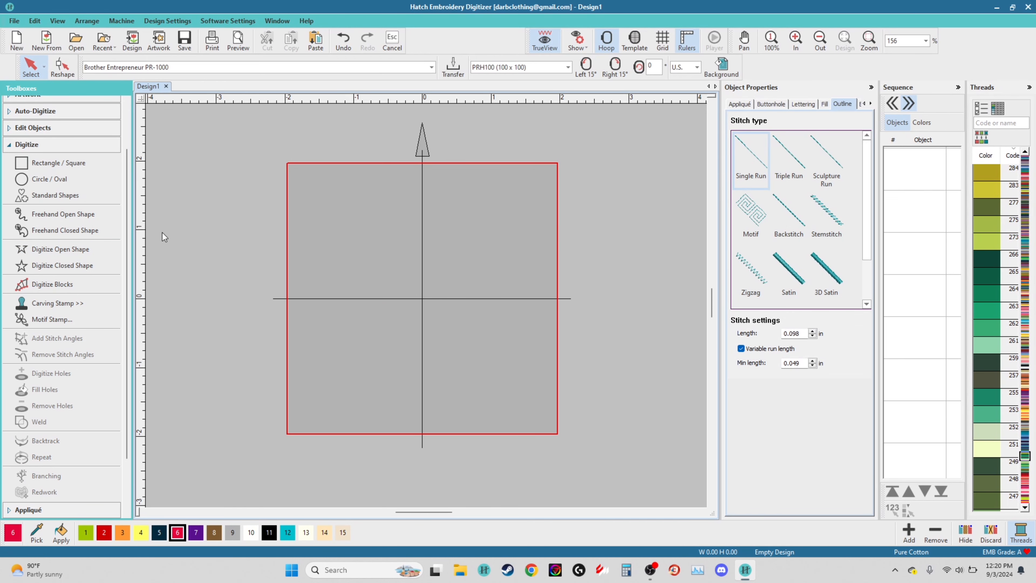
Digitize an eight-point open outline of straight segments at constrained angles, with a zigzag notch turning inward, about 2.22 by 2.25 in
{"action": "left_click", "coordinate": [80, 250]}
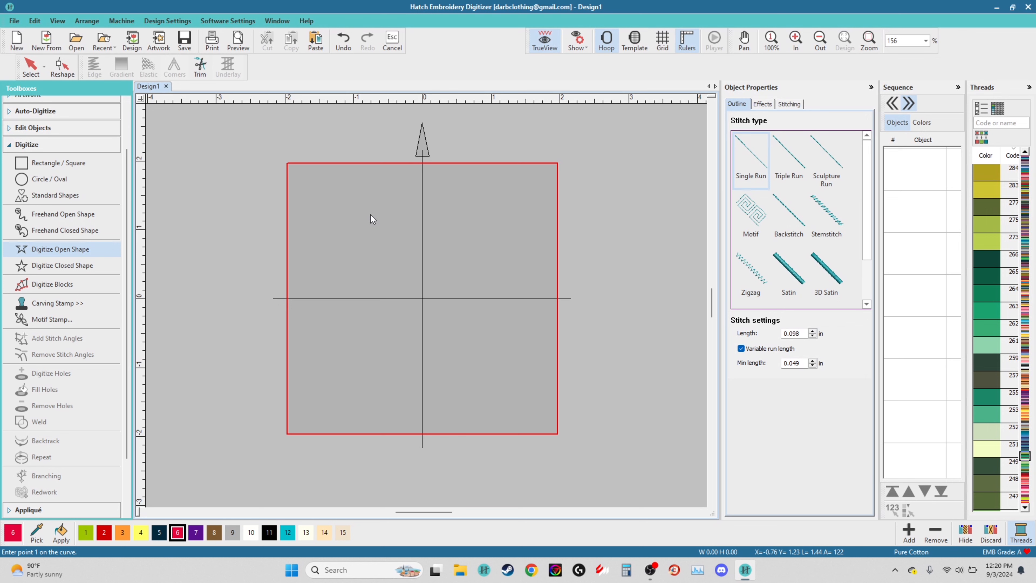
{"action": "left_click", "coordinate": [351, 207]}
{"action": "left_click", "coordinate": [418, 207]}
{"action": "left_click", "coordinate": [504, 256]}
{"action": "left_click", "coordinate": [508, 362]}
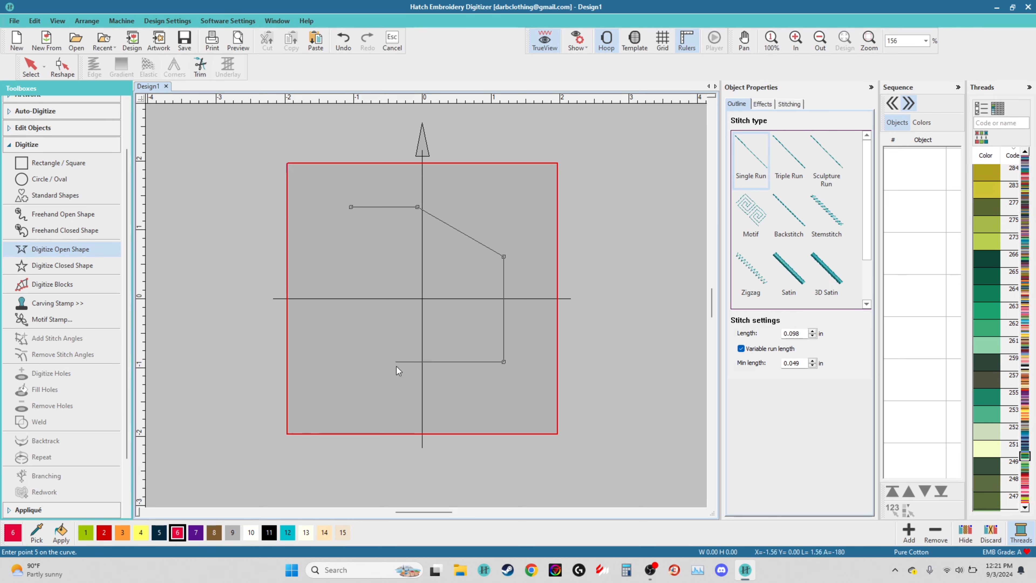
{"action": "left_click", "coordinate": [356, 366]}
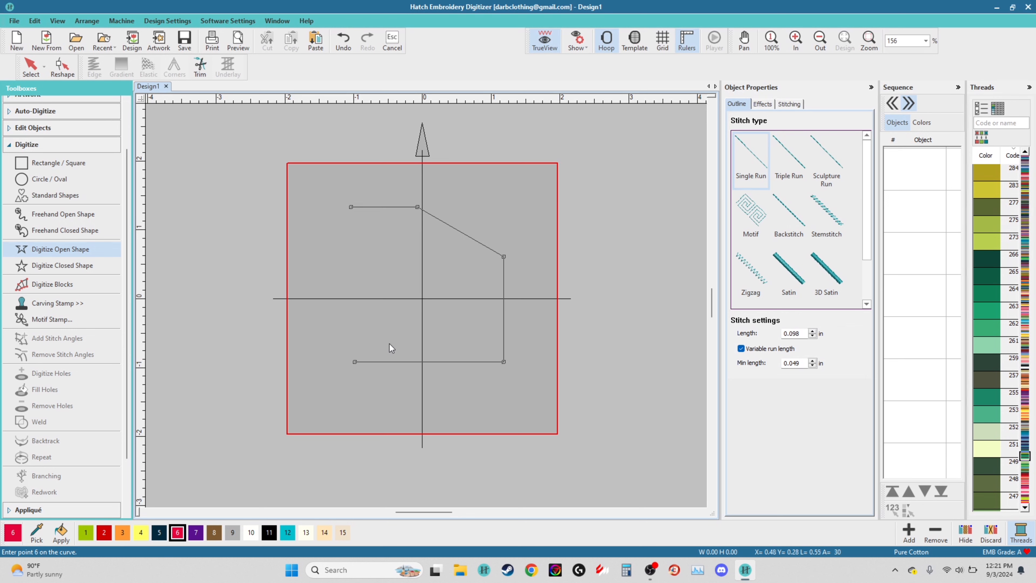
{"action": "left_click", "coordinate": [368, 278]}
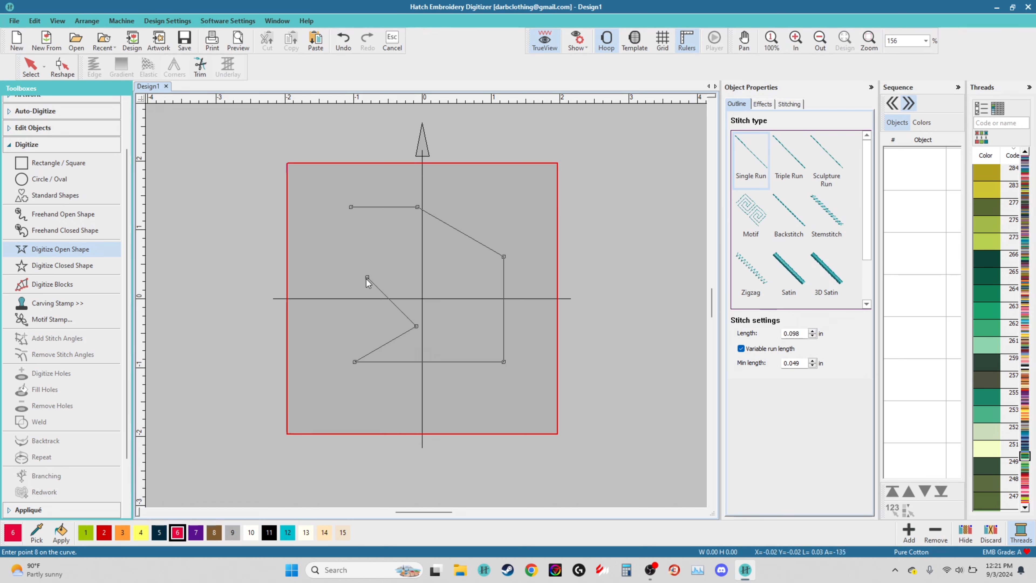
{"action": "left_click", "coordinate": [463, 278]}
{"action": "key", "text": "Return"}
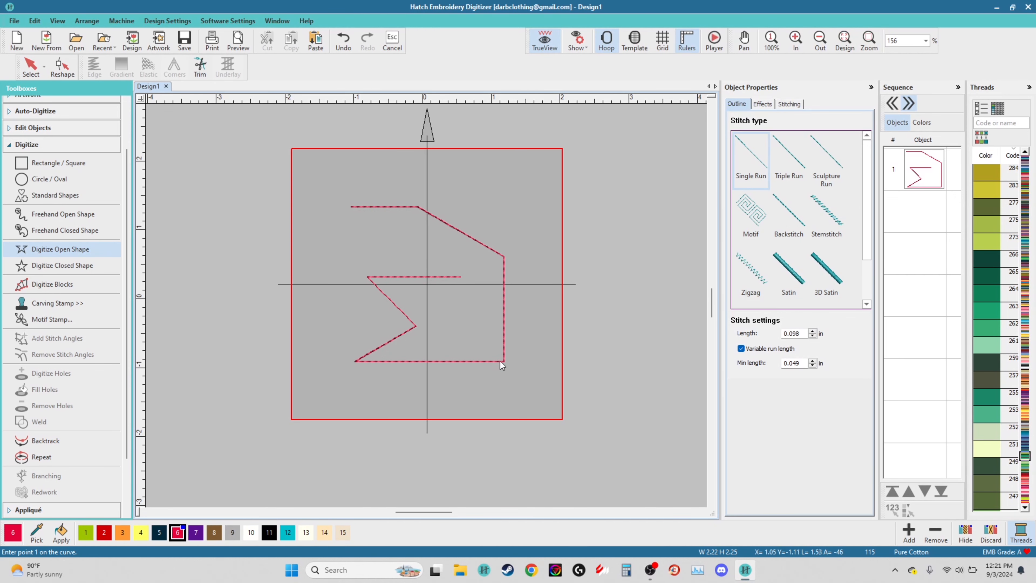
Inspect the straight-segment outline's stitches up close and delete the outline
{"action": "scroll", "coordinate": [507, 287], "scroll_direction": "up", "scroll_amount": 3}
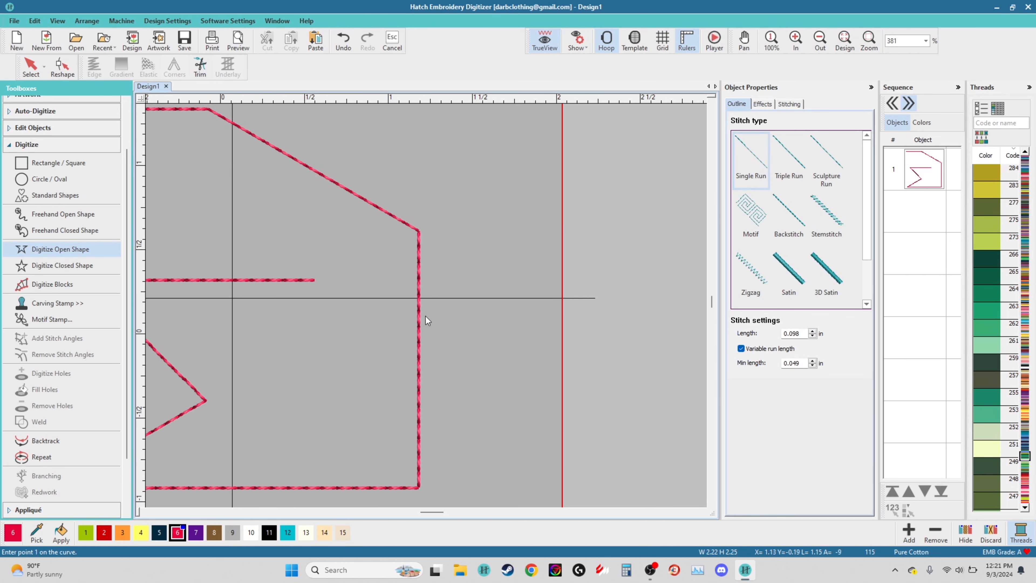
{"action": "scroll", "coordinate": [421, 293], "scroll_direction": "down", "scroll_amount": 1}
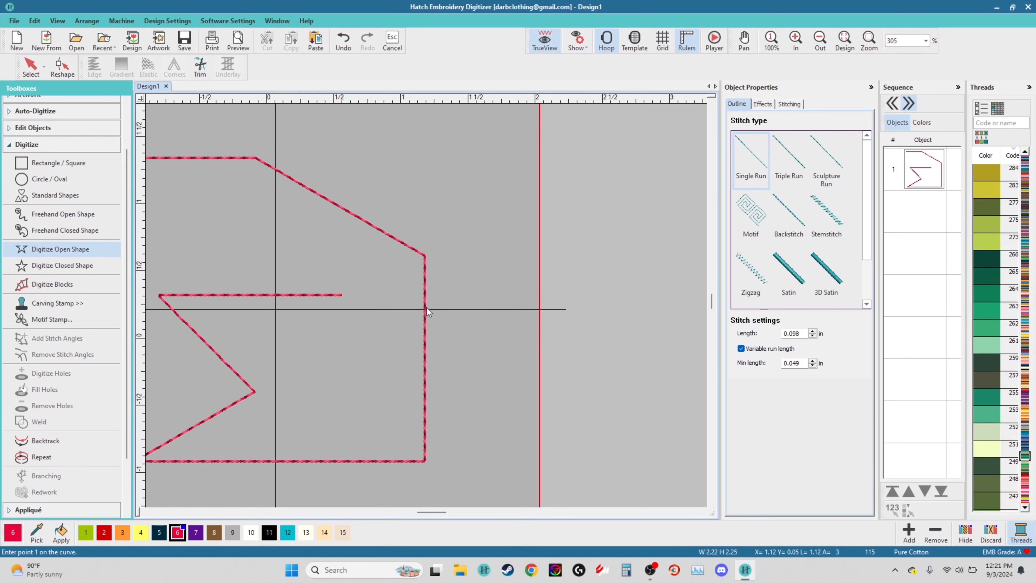
{"action": "scroll", "coordinate": [425, 342], "scroll_direction": "down", "scroll_amount": 2}
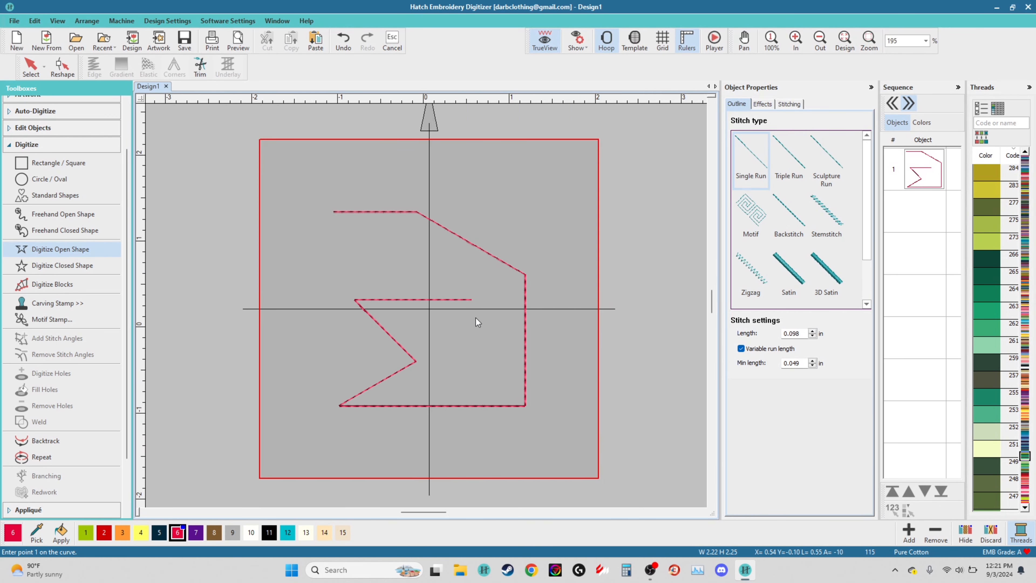
{"action": "key", "text": "Escape"}
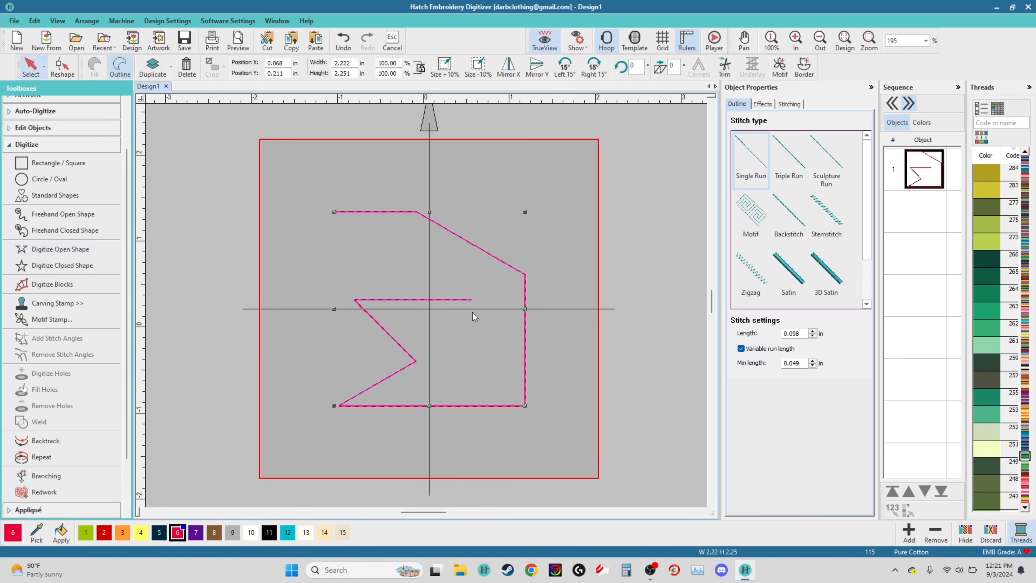
{"action": "key", "text": "Delete"}
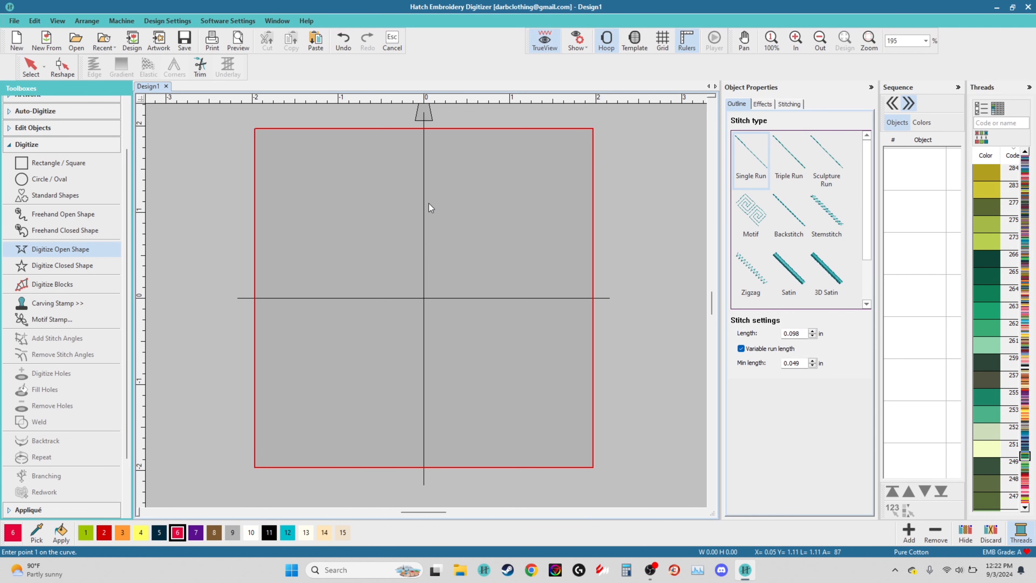
Digitize an eleven-point open outline of smooth curves spiralling clockwise inward around the hoop's centre, about 2.19 by 2.13 in
{"action": "left_click", "coordinate": [372, 209]}
{"action": "left_click", "coordinate": [476, 210]}
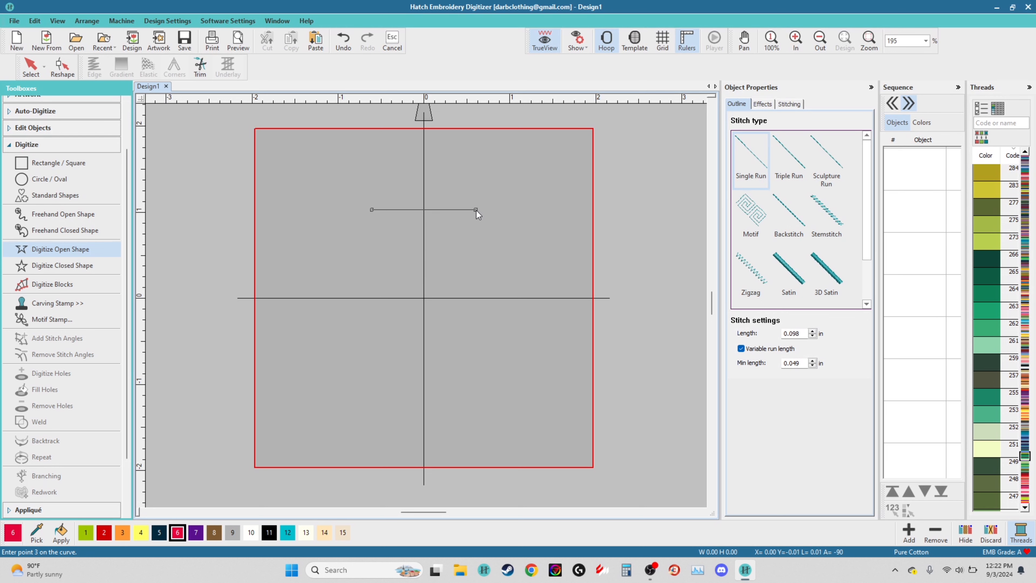
{"action": "right_click", "coordinate": [506, 298]}
{"action": "right_click", "coordinate": [430, 371]}
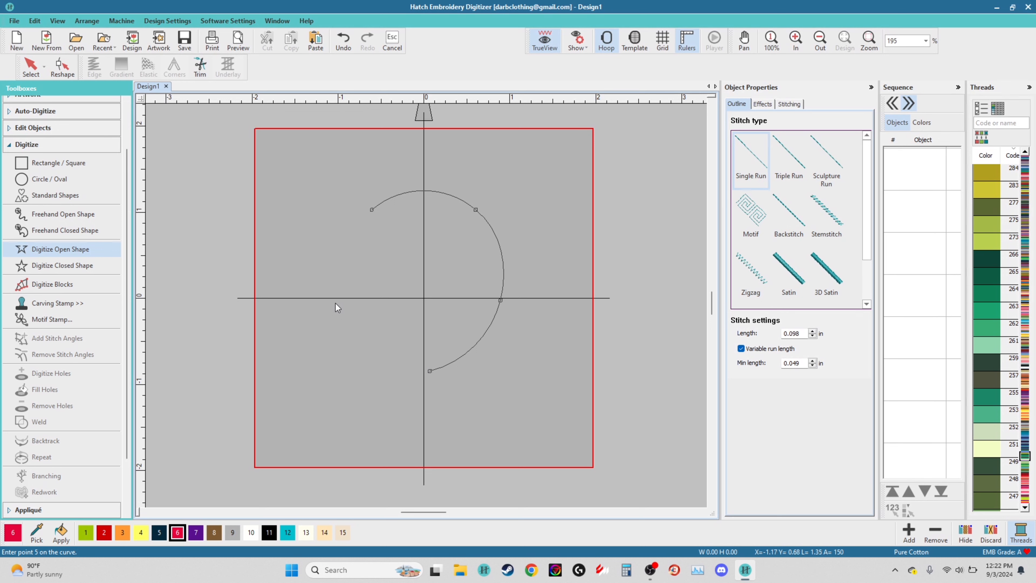
{"action": "right_click", "coordinate": [317, 305]}
{"action": "right_click", "coordinate": [409, 213]}
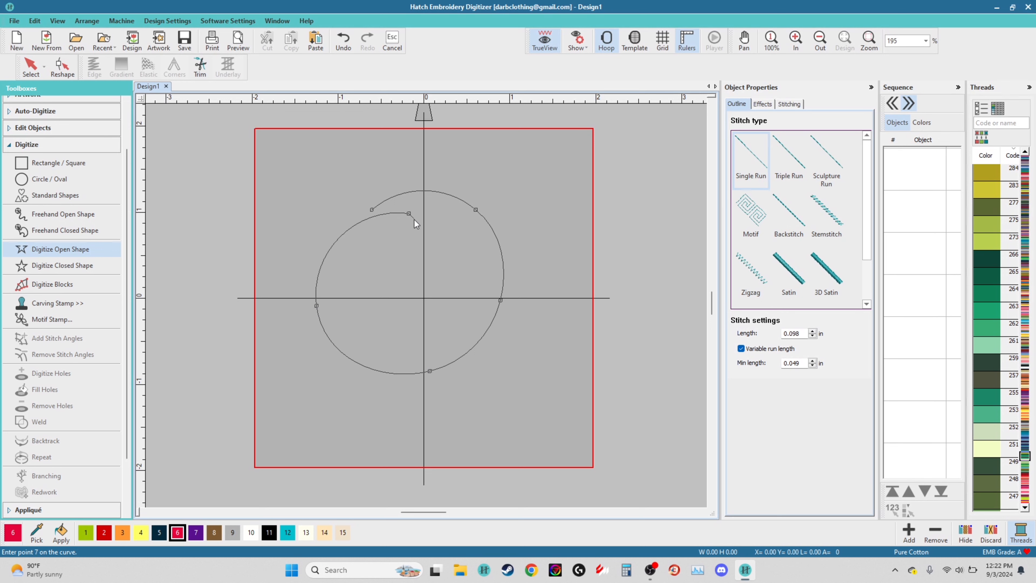
{"action": "right_click", "coordinate": [481, 255]}
{"action": "right_click", "coordinate": [464, 322]}
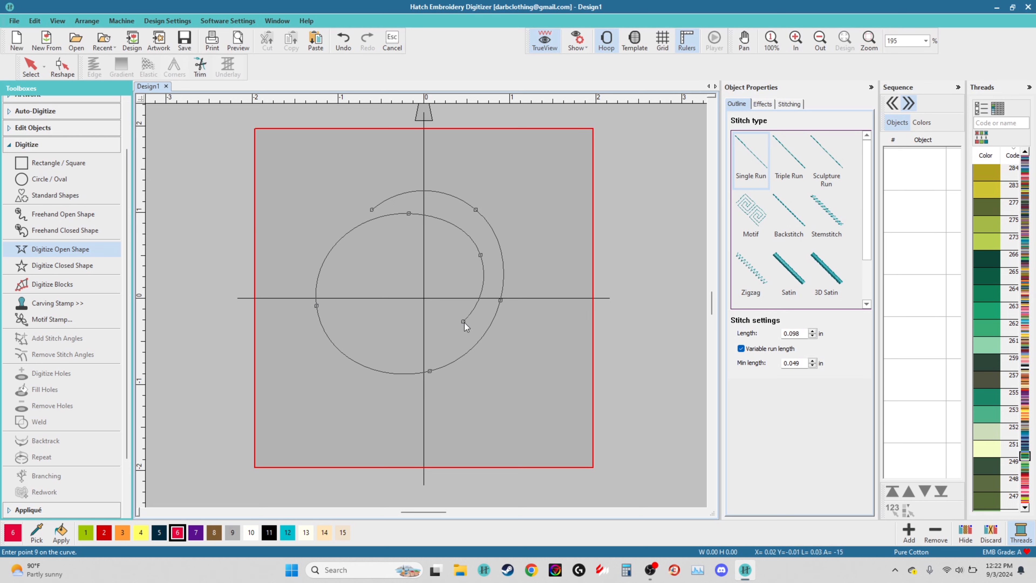
{"action": "right_click", "coordinate": [375, 322]}
{"action": "right_click", "coordinate": [359, 263]}
{"action": "right_click", "coordinate": [451, 262]}
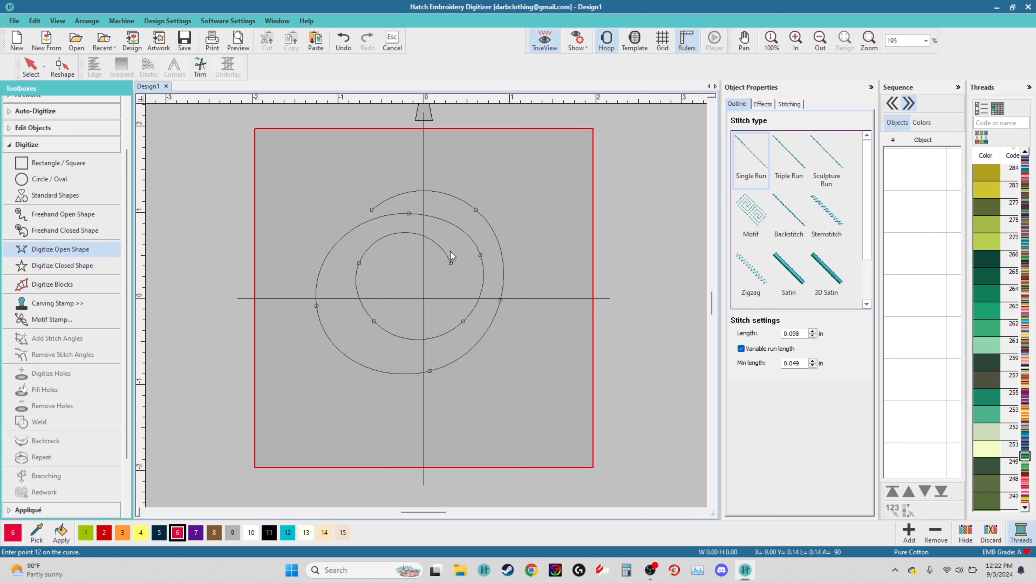
{"action": "key", "text": "Return"}
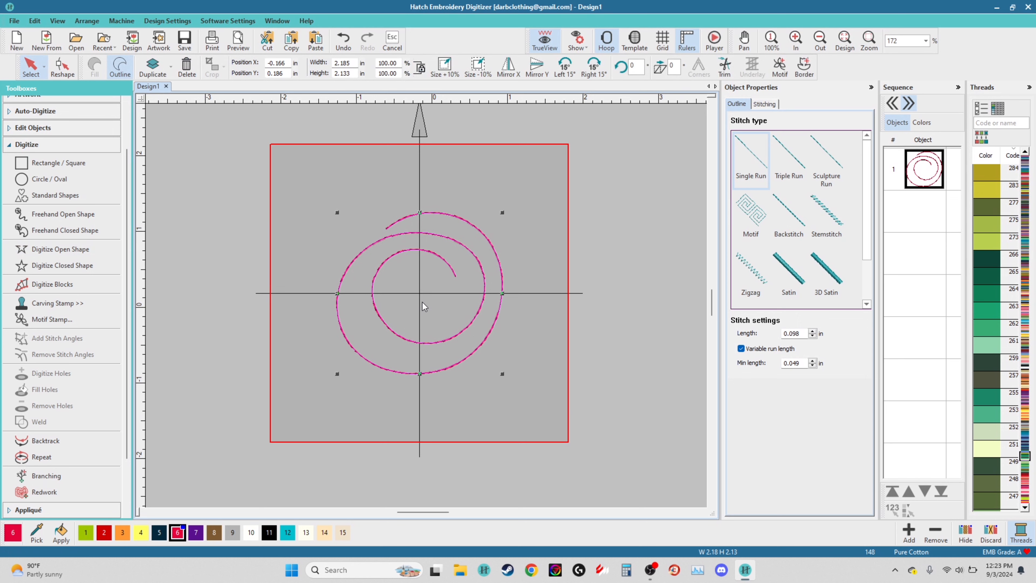
Delete the spiral outline from the hoop
{"action": "key", "text": "Delete"}
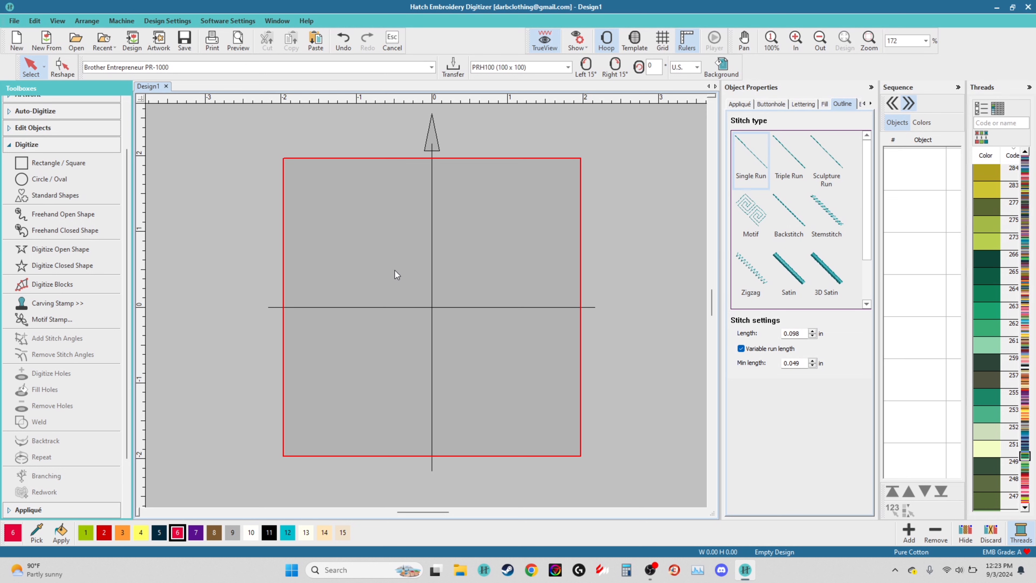
Digitize a seven-point Single Run open outline with two straight segments at a right angle followed by a large curved hook, about 2.09 by 2.50 in
{"action": "key", "text": "space"}
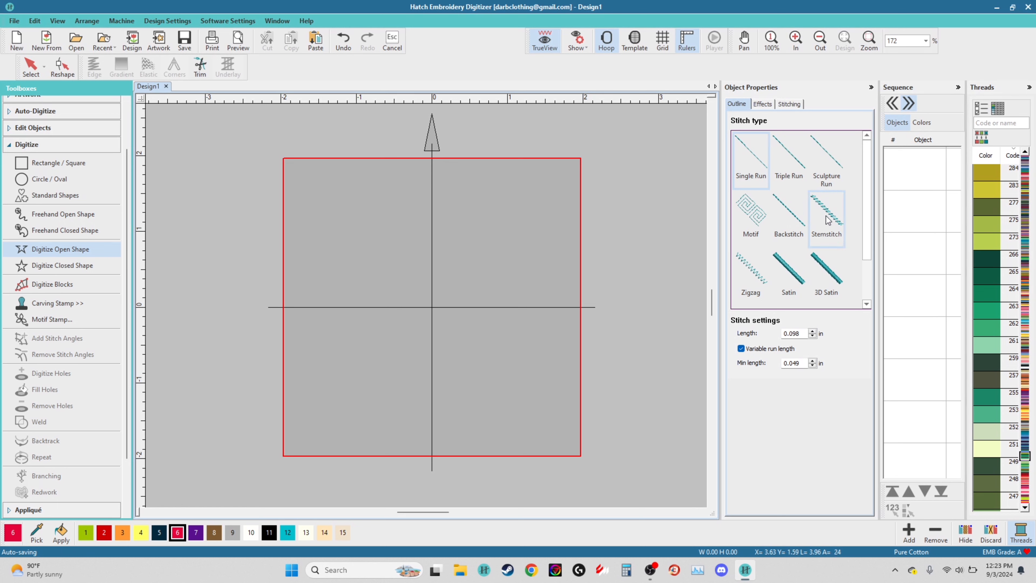
{"action": "scroll", "coordinate": [759, 217], "scroll_direction": "down", "scroll_amount": 1}
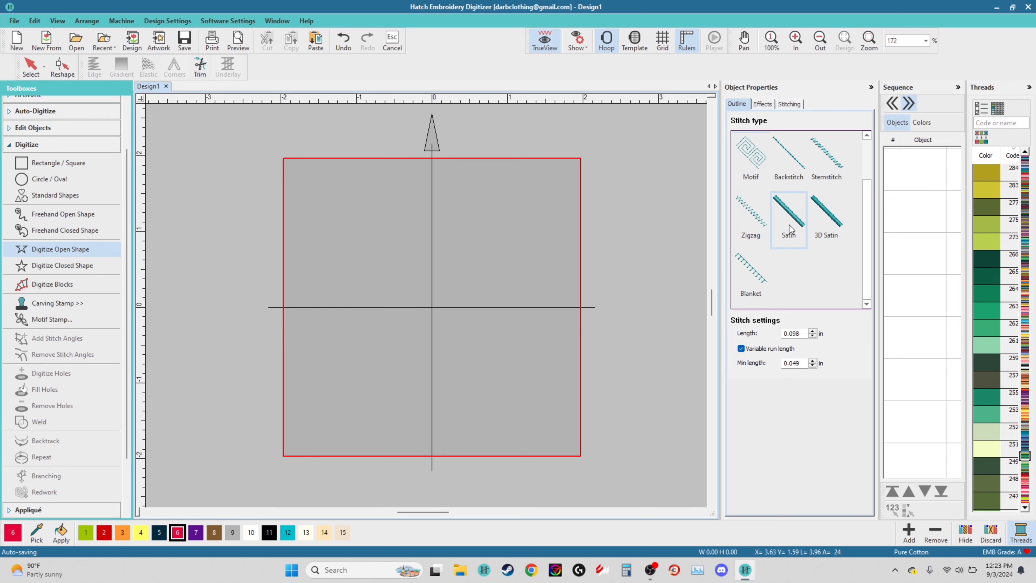
{"action": "scroll", "coordinate": [795, 239], "scroll_direction": "up", "scroll_amount": 1}
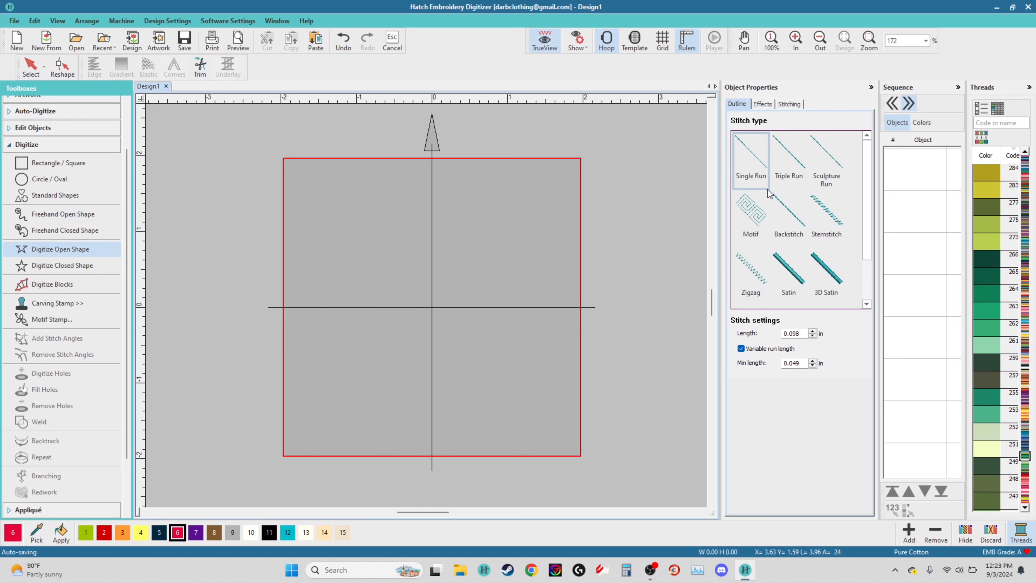
{"action": "scroll", "coordinate": [760, 237], "scroll_direction": "down", "scroll_amount": 1}
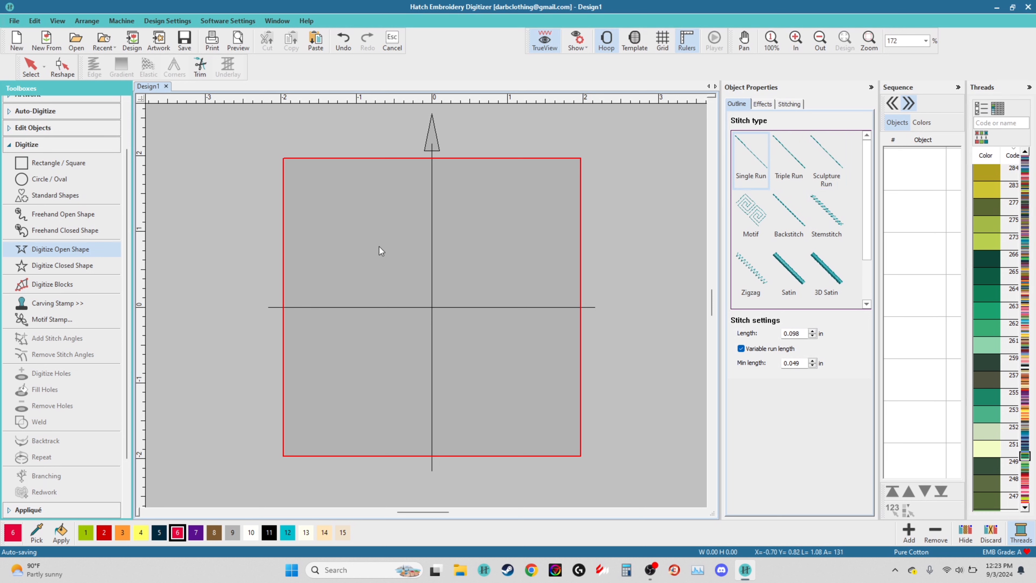
{"action": "left_click", "coordinate": [371, 220]}
{"action": "left_click", "coordinate": [506, 220]}
{"action": "left_click", "coordinate": [507, 353]}
{"action": "right_click", "coordinate": [463, 268]}
{"action": "right_click", "coordinate": [364, 270]}
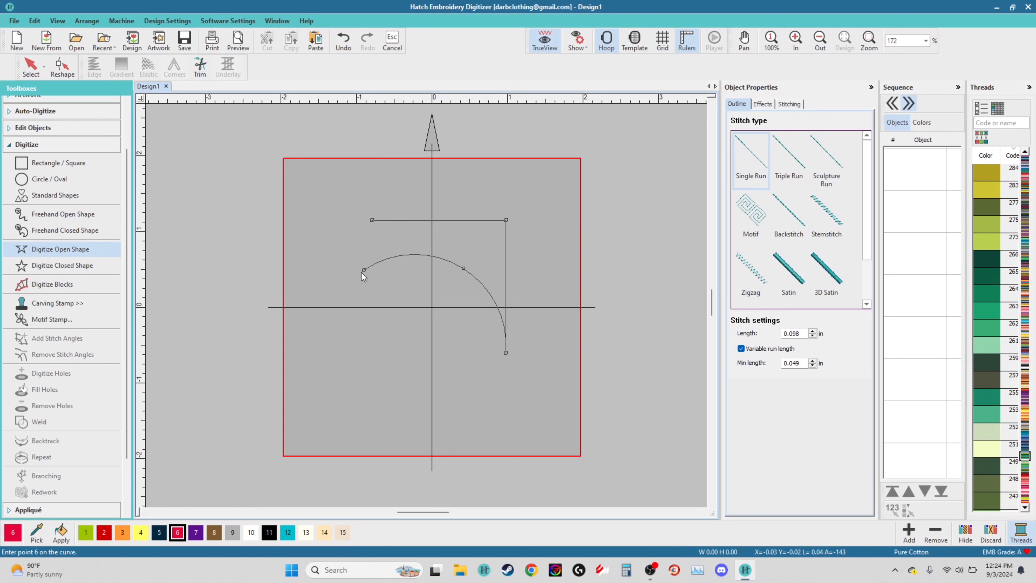
{"action": "right_click", "coordinate": [355, 348]}
{"action": "right_click", "coordinate": [472, 403]}
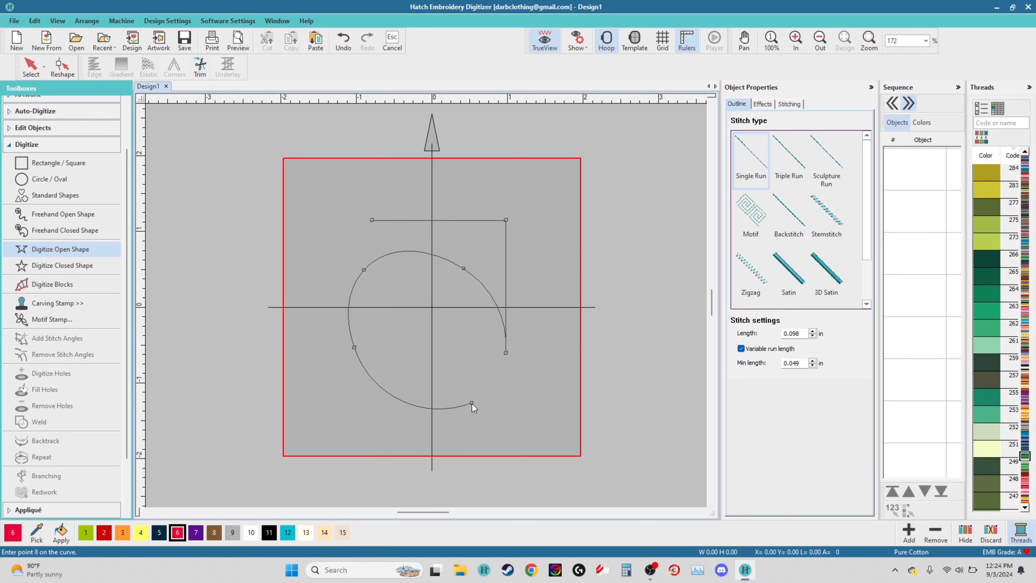
{"action": "key", "text": "Return"}
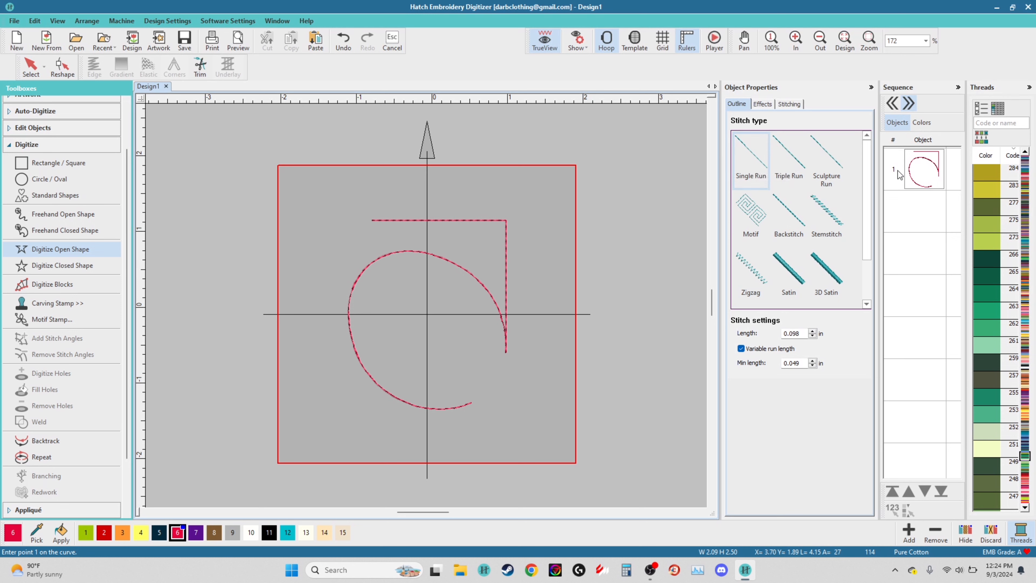
Select the hooked outline and try the Triple Run, Sculpture Run, Motif, Backstitch and Stemstitch stitch types on it
{"action": "left_click", "coordinate": [920, 178]}
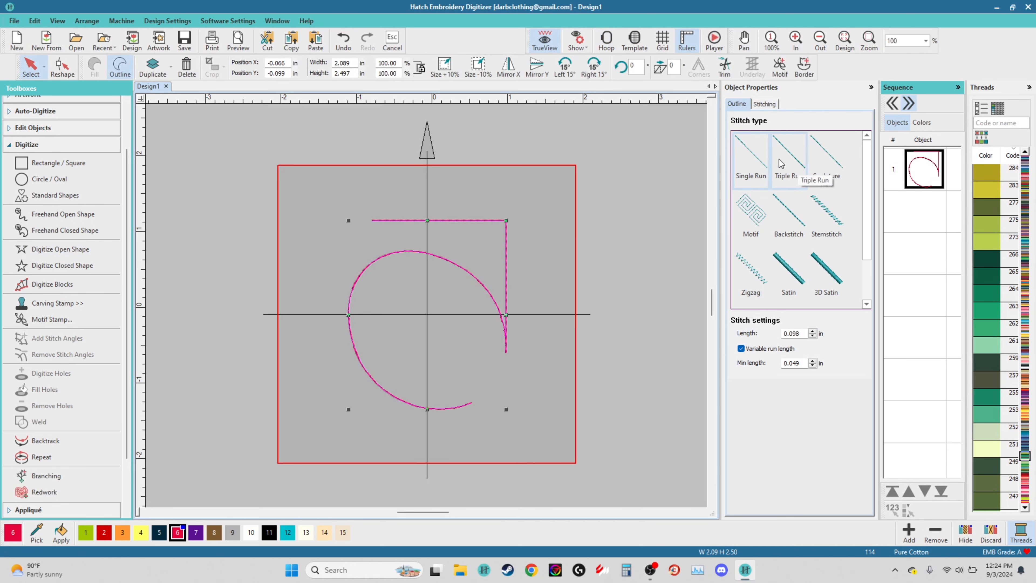
{"action": "left_click", "coordinate": [798, 167]}
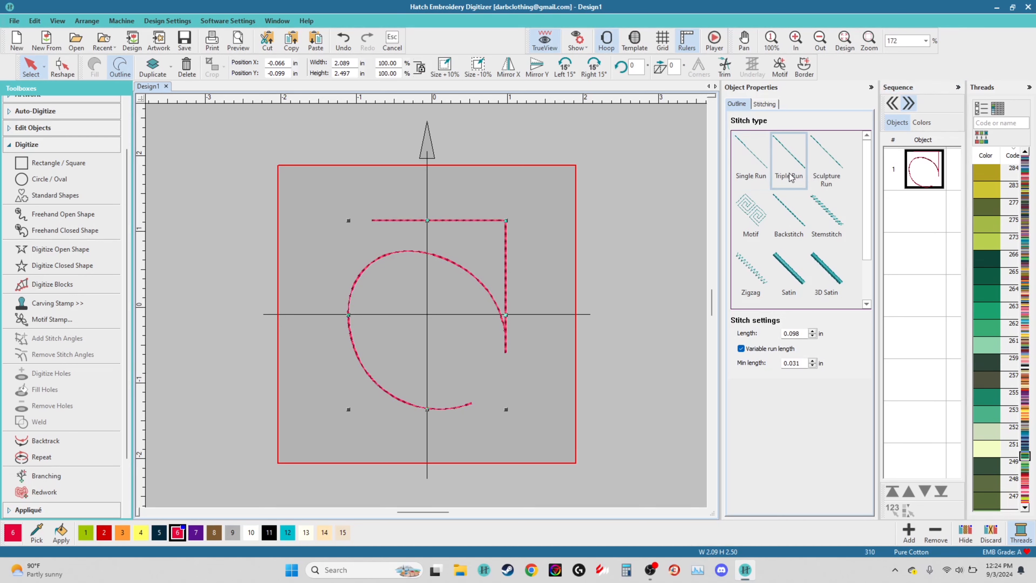
{"action": "left_click", "coordinate": [834, 170]}
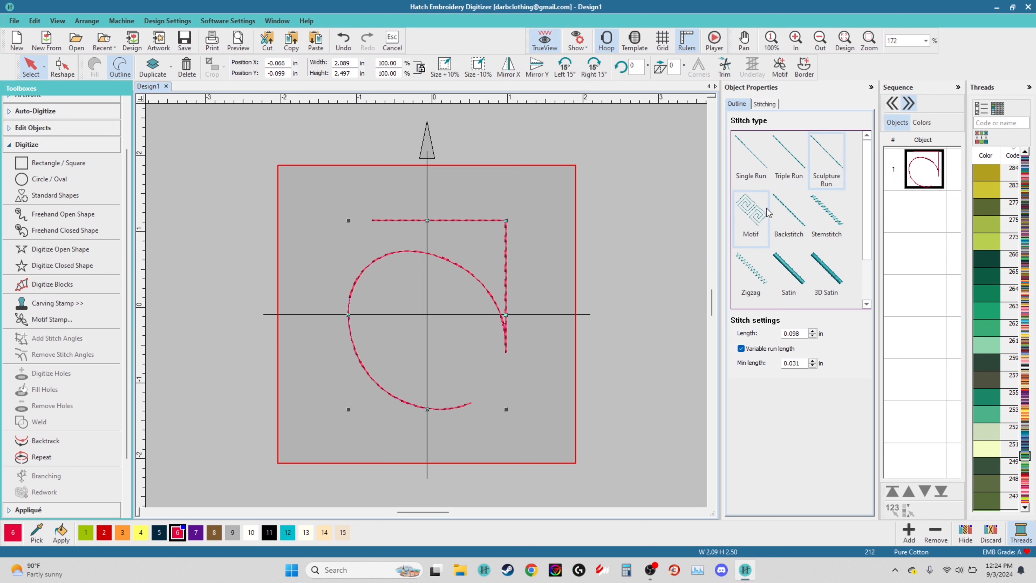
{"action": "left_click", "coordinate": [756, 217]}
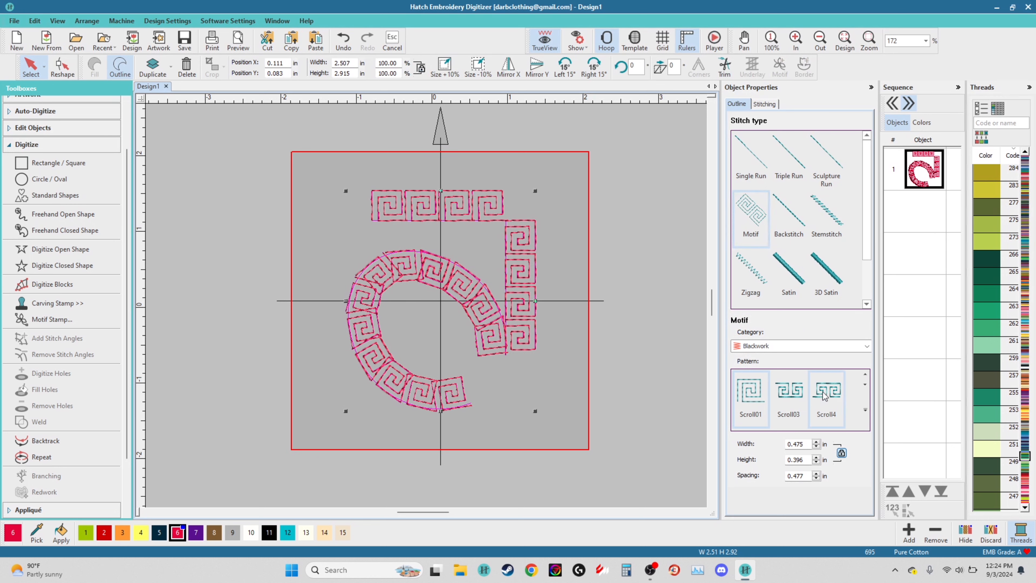
{"action": "left_click", "coordinate": [792, 222]}
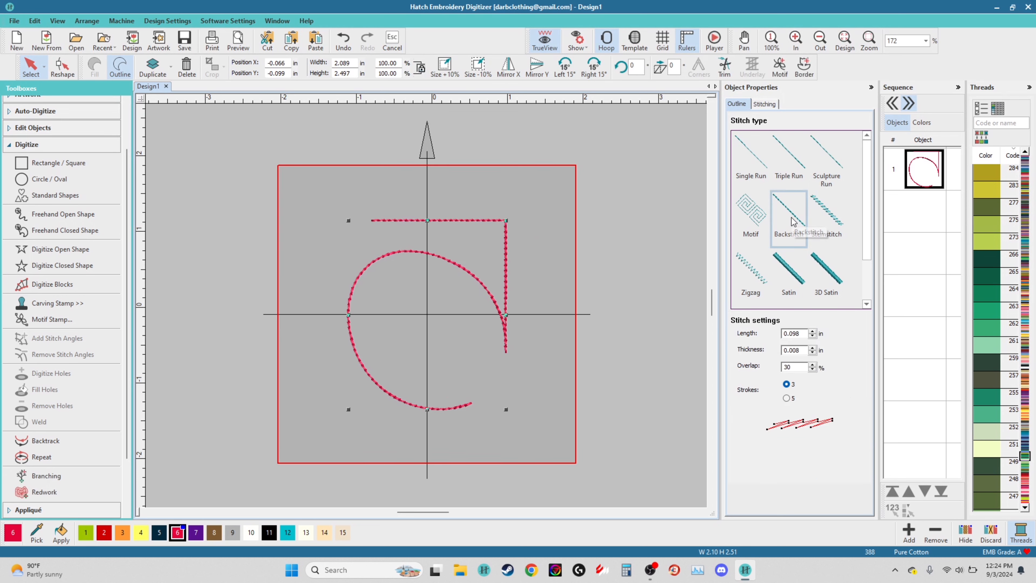
{"action": "left_click", "coordinate": [833, 223]}
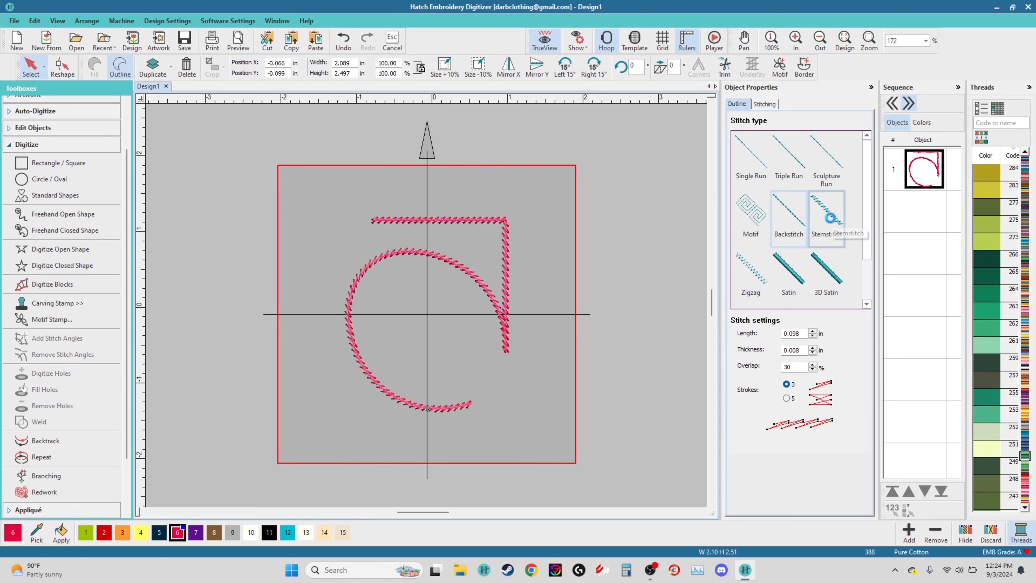
Try the Zigzag, Satin and 3D Satin stitch types on the hooked outline, ending with Blanket
{"action": "left_click", "coordinate": [754, 286]}
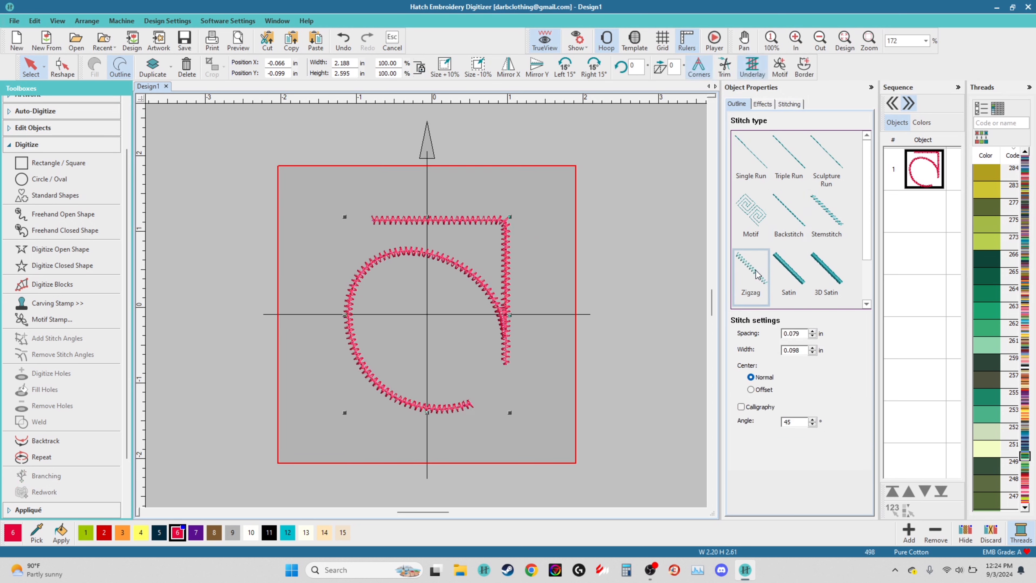
{"action": "left_click", "coordinate": [791, 278]}
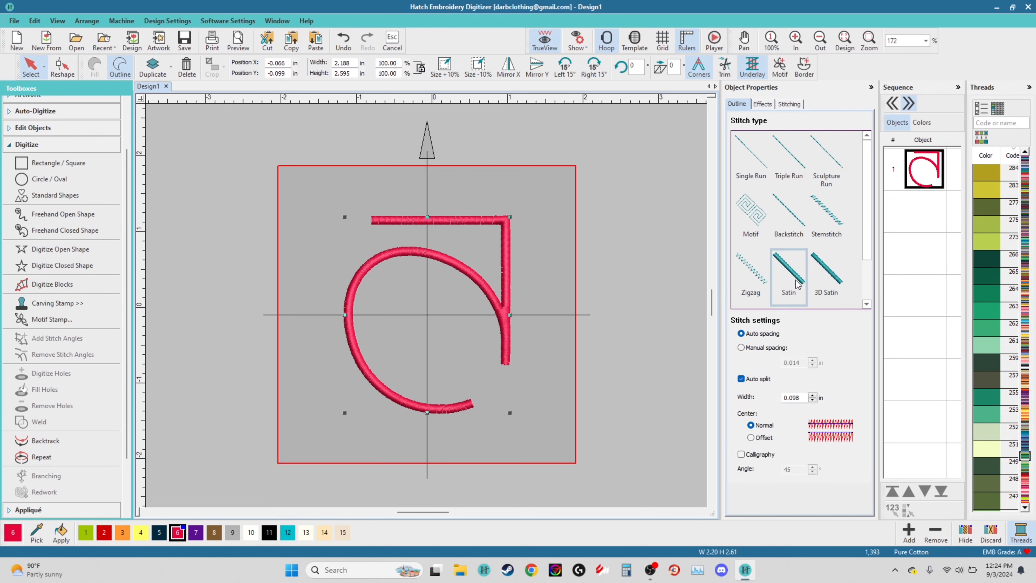
{"action": "left_click", "coordinate": [835, 282]}
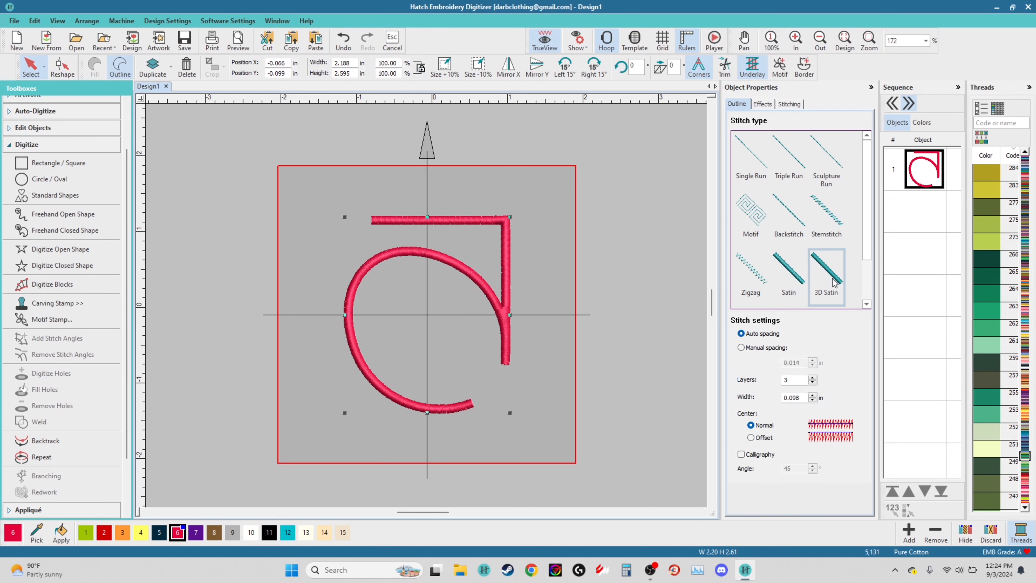
{"action": "scroll", "coordinate": [835, 282], "scroll_direction": "down", "scroll_amount": 1}
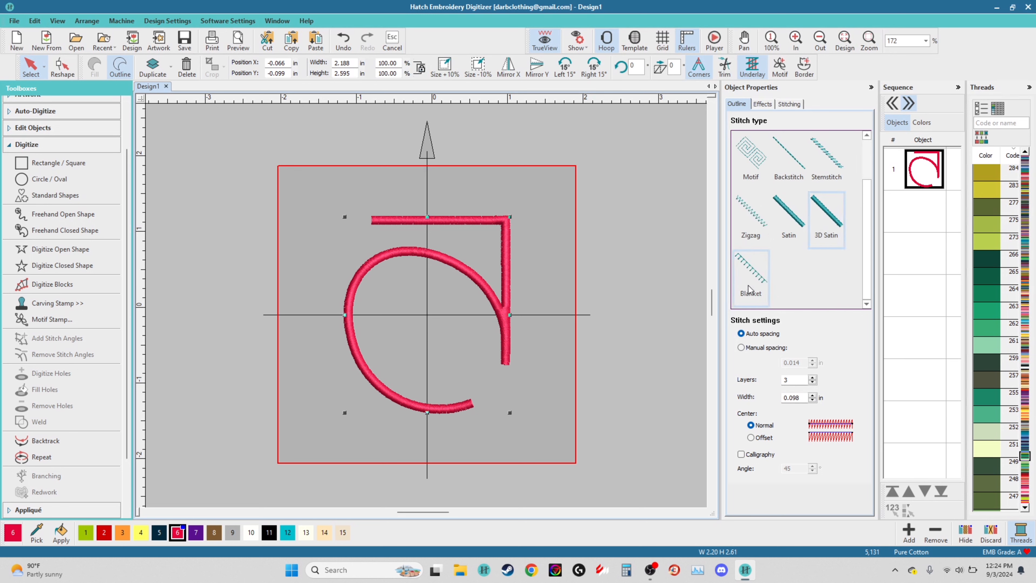
{"action": "left_click", "coordinate": [756, 278]}
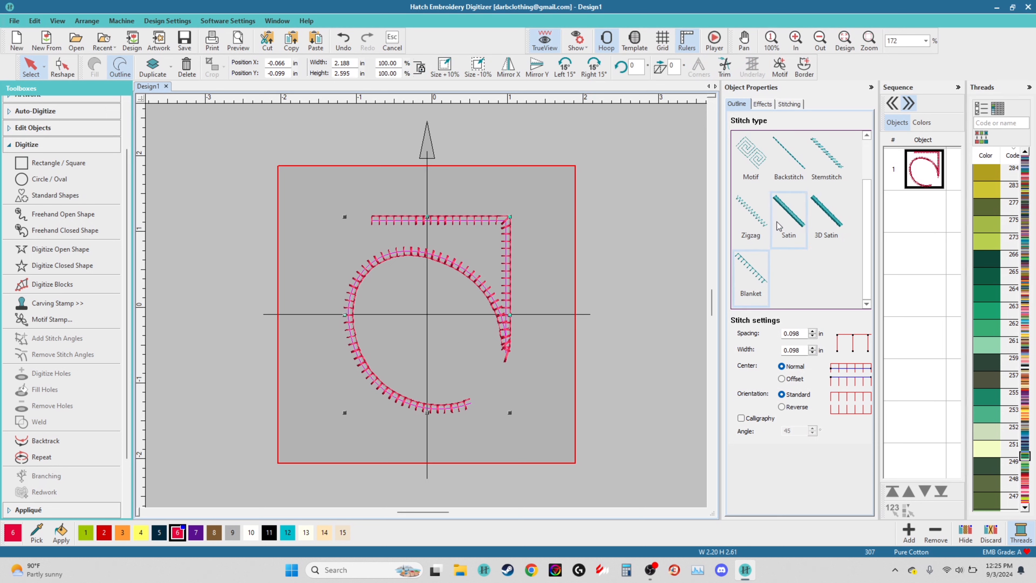
Set the hooked outline's stitch type to Single Run and open the outline for reshaping
{"action": "scroll", "coordinate": [762, 228], "scroll_direction": "up", "scroll_amount": 1}
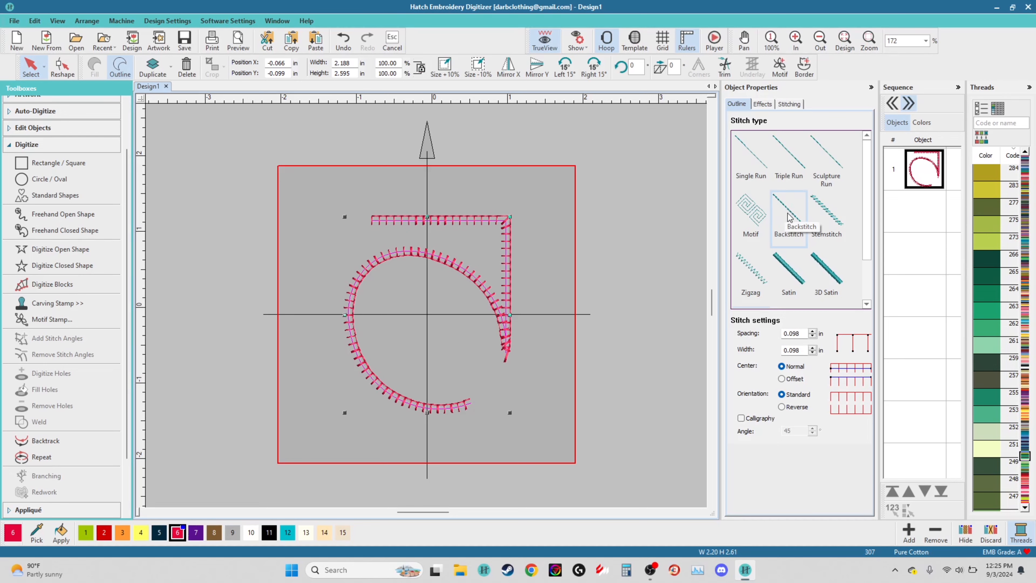
{"action": "left_click", "coordinate": [755, 166]}
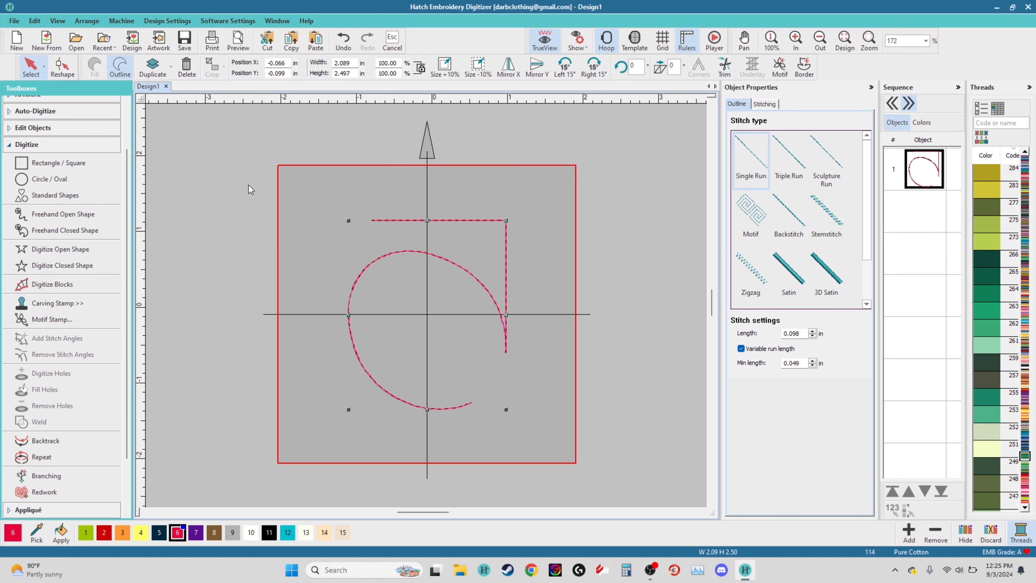
{"action": "left_click", "coordinate": [62, 68]}
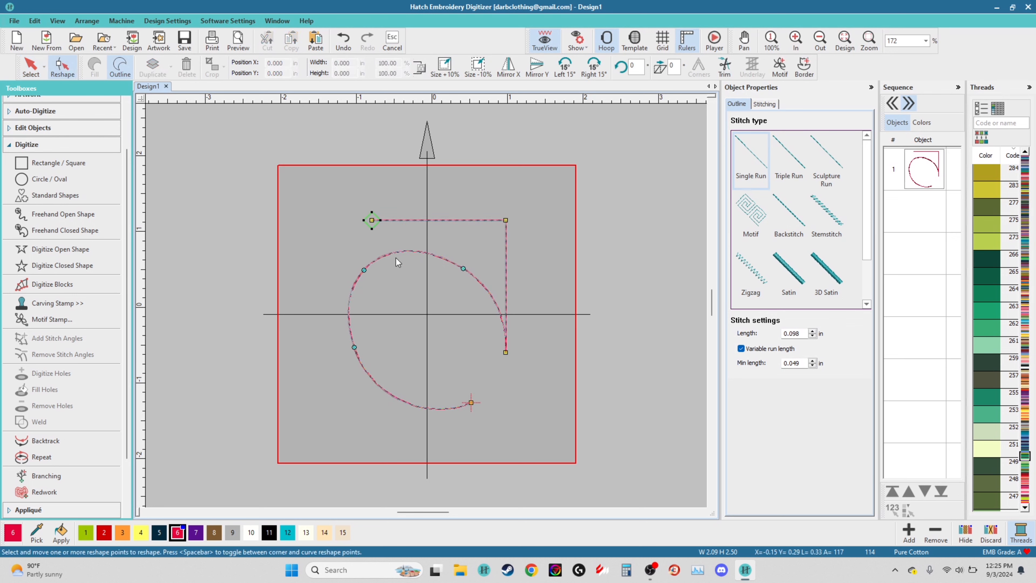
Examine the square corner points and round curve points along the outline up close
{"action": "scroll", "coordinate": [429, 269], "scroll_direction": "up", "scroll_amount": 2}
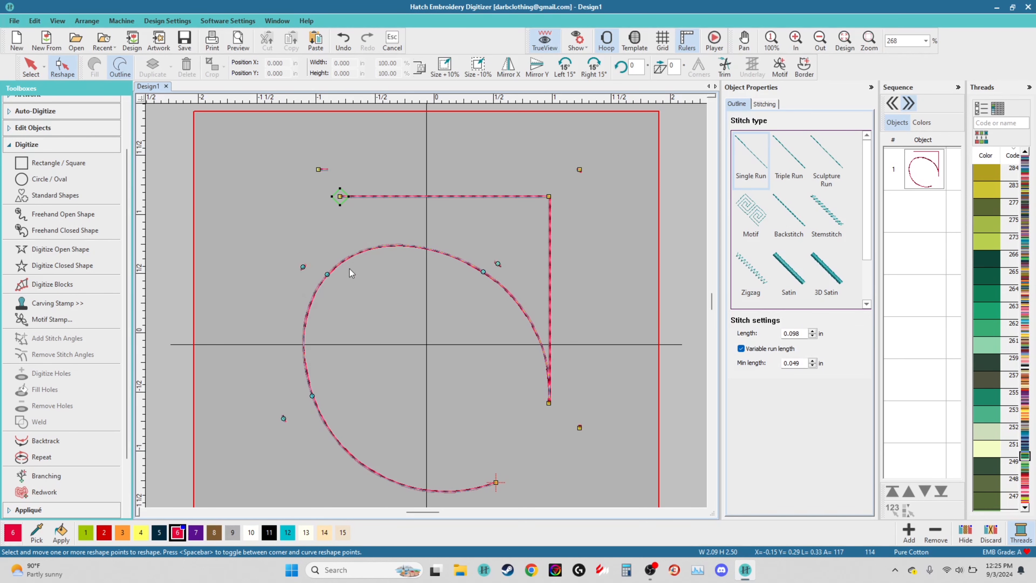
{"action": "scroll", "coordinate": [349, 269], "scroll_direction": "up", "scroll_amount": 2}
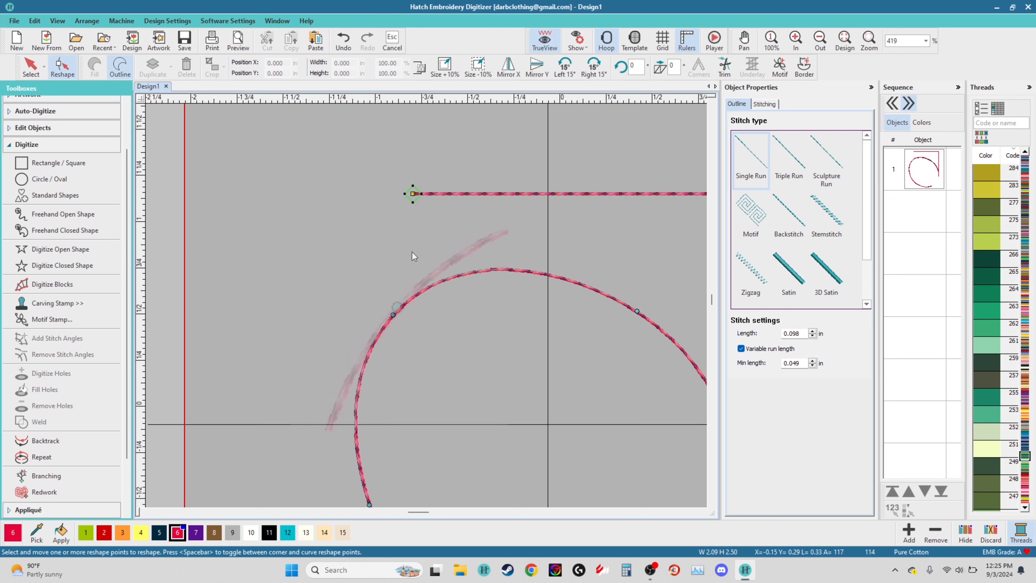
{"action": "left_click", "coordinate": [401, 307]}
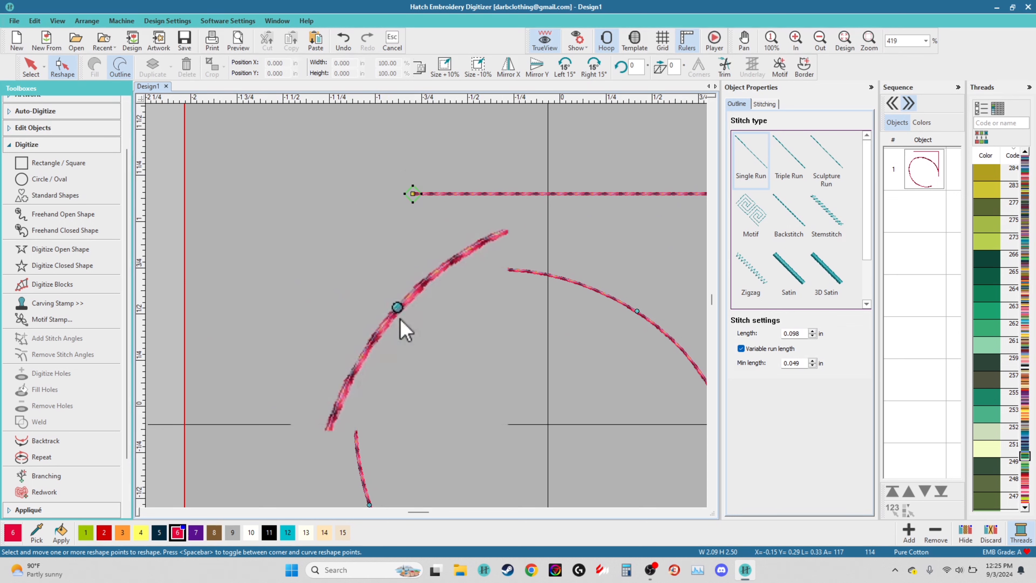
{"action": "left_click_drag", "start_coordinate": [397, 307], "coordinate": [393, 315]}
{"action": "key", "text": "shift+z"}
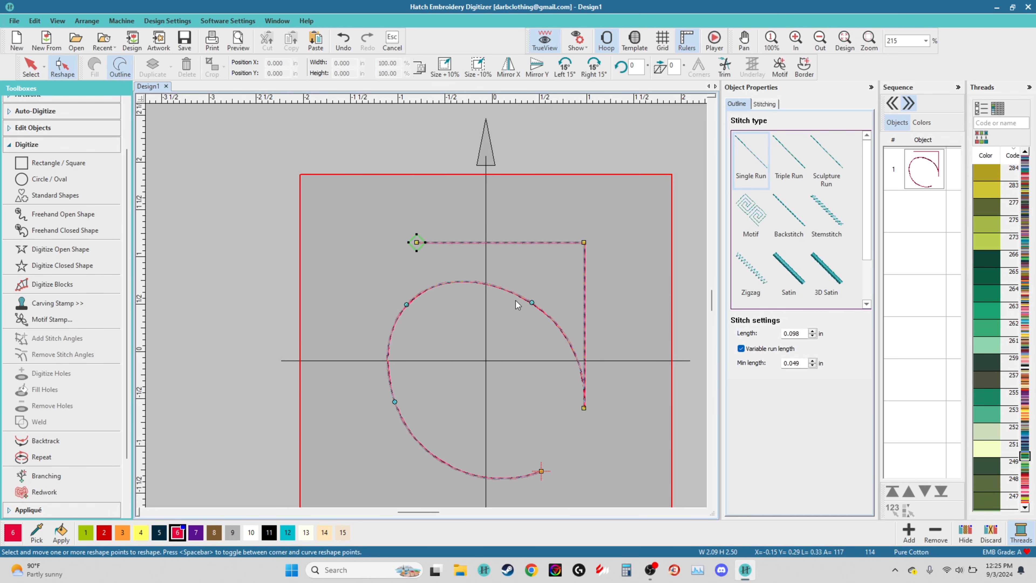
{"action": "key", "text": "z"}
{"action": "key", "text": "z"}
Move the corner point joining the two straight segments outward and back in to form roughly a right angle
{"action": "left_click", "coordinate": [546, 235]}
{"action": "left_click_drag", "start_coordinate": [545, 236], "coordinate": [581, 169]}
{"action": "scroll", "coordinate": [558, 272], "scroll_direction": "down", "scroll_amount": 1}
{"action": "left_click_drag", "start_coordinate": [507, 141], "coordinate": [482, 196]}
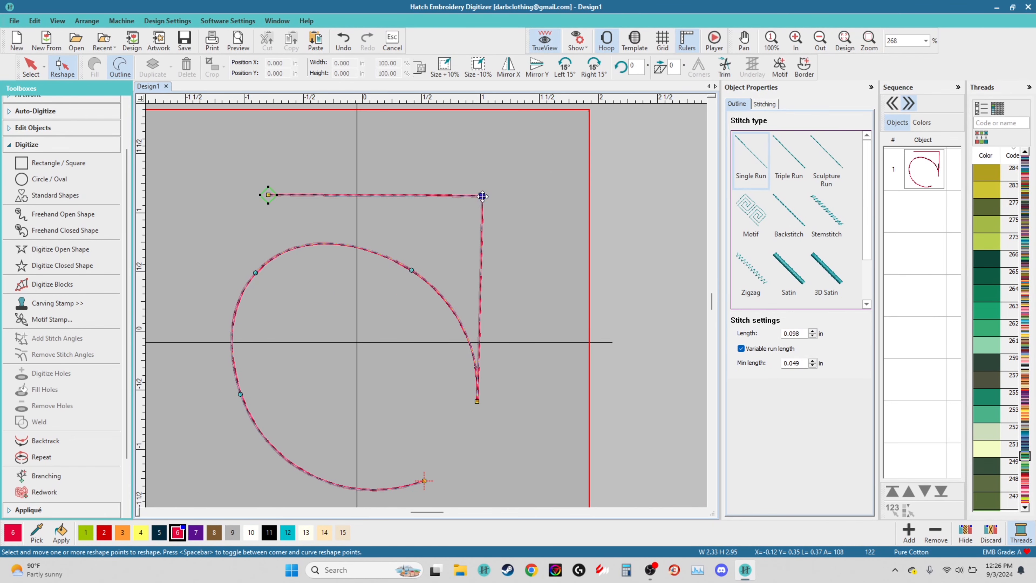
Reposition the hook's curve points and end point into a nearly complete circle, making the outline about 2.19 by 3.02 in
{"action": "left_click_drag", "start_coordinate": [413, 270], "coordinate": [381, 288]}
{"action": "left_click_drag", "start_coordinate": [254, 274], "coordinate": [288, 311]}
{"action": "left_click_drag", "start_coordinate": [424, 480], "coordinate": [479, 460]}
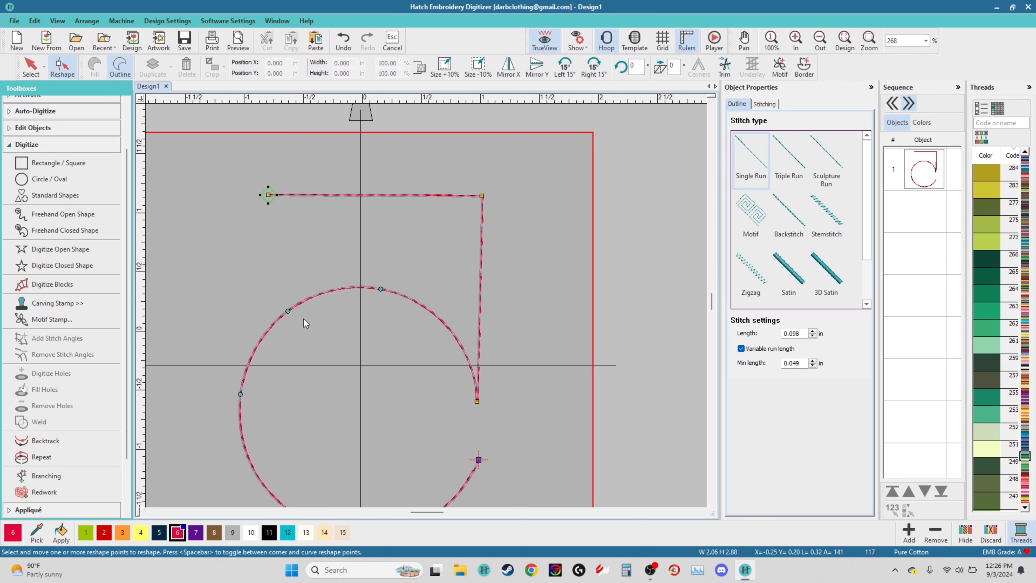
{"action": "left_click_drag", "start_coordinate": [240, 394], "coordinate": [231, 390]}
{"action": "left_click_drag", "start_coordinate": [287, 311], "coordinate": [264, 329]}
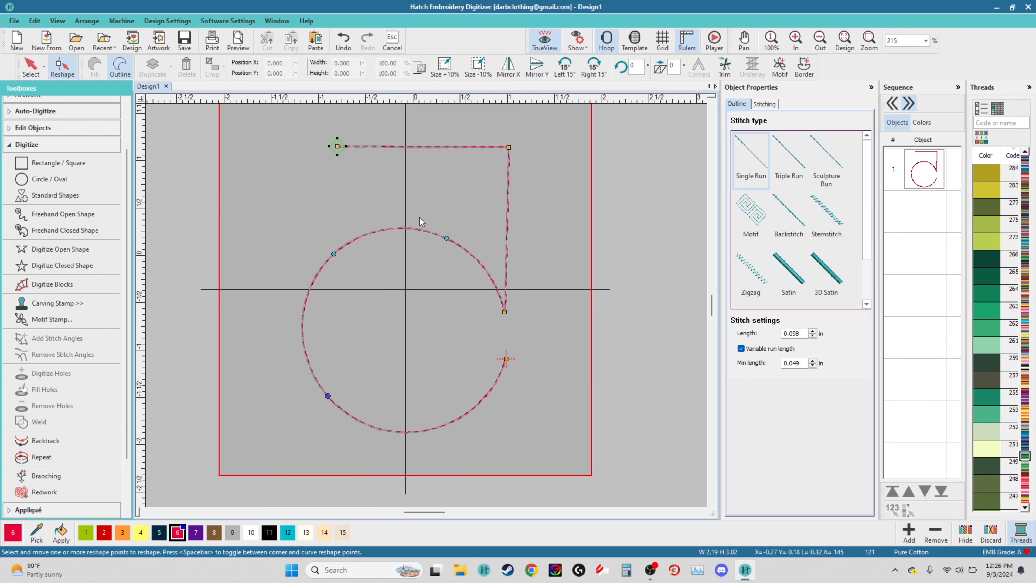
{"action": "left_click", "coordinate": [448, 239]}
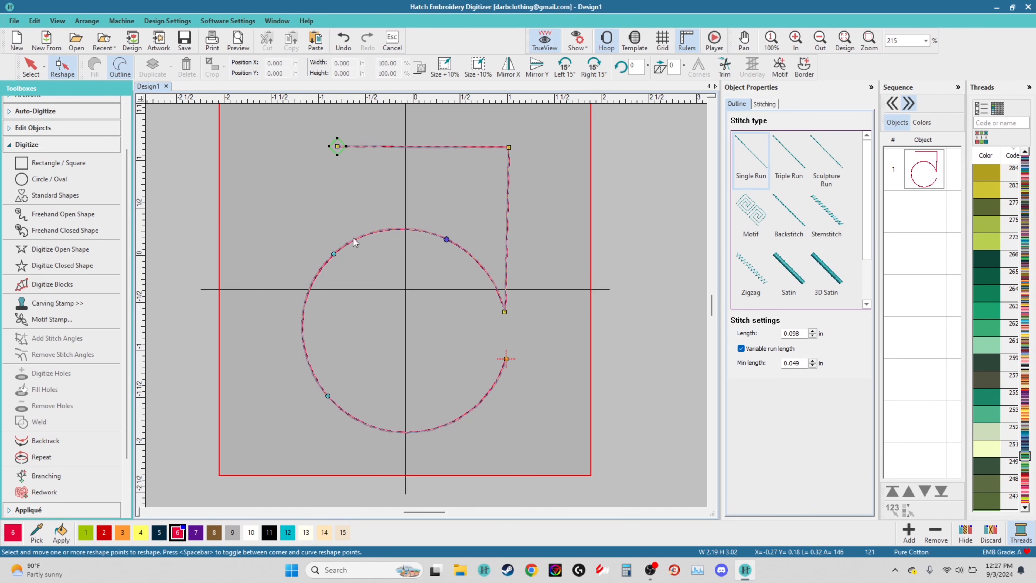
Add a corner point midway along the horizontal straight segment and pull it down to form a V
{"action": "scroll", "coordinate": [352, 270], "scroll_direction": "up", "scroll_amount": 4}
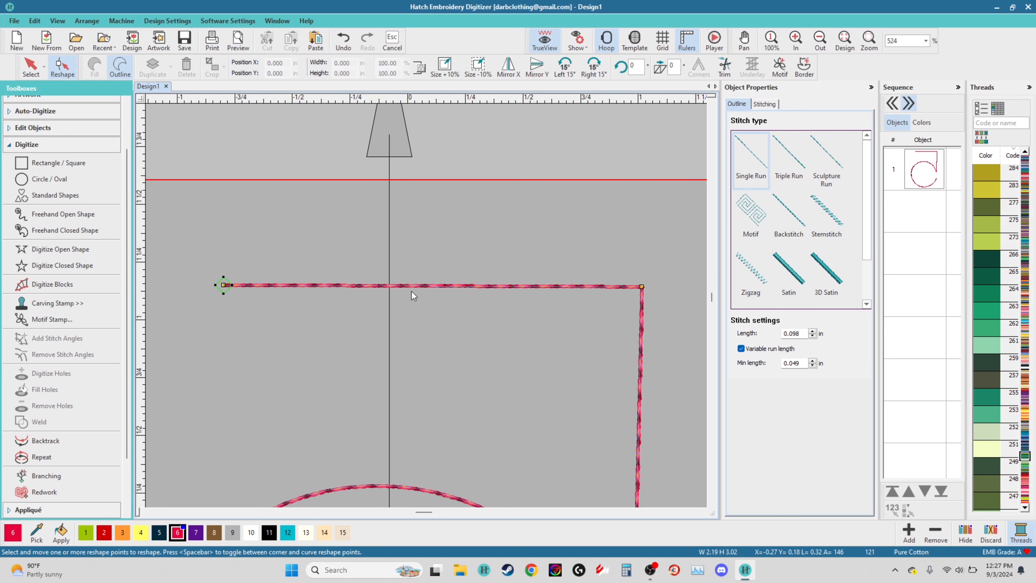
{"action": "left_click", "coordinate": [417, 285]}
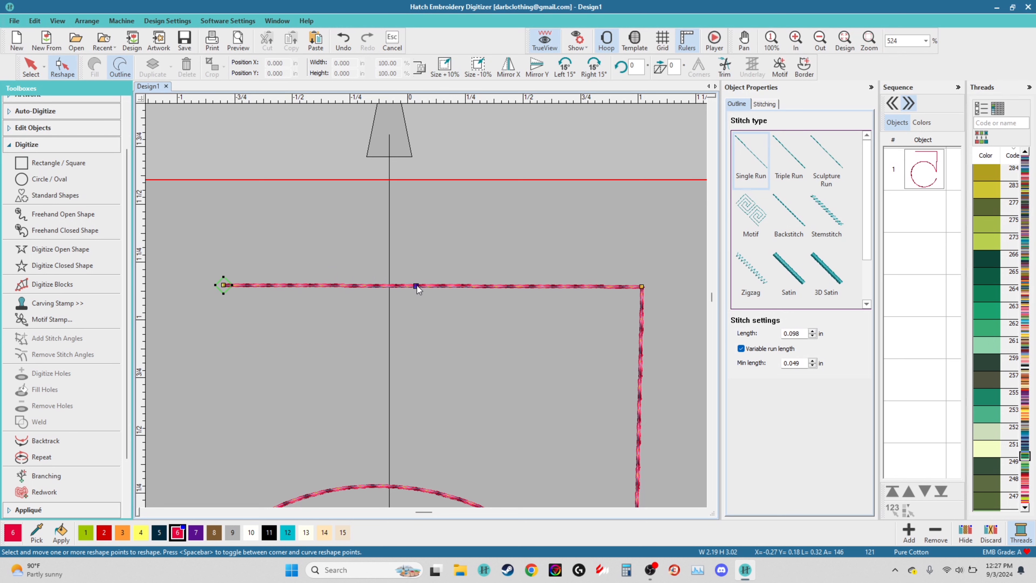
{"action": "left_click", "coordinate": [433, 306]}
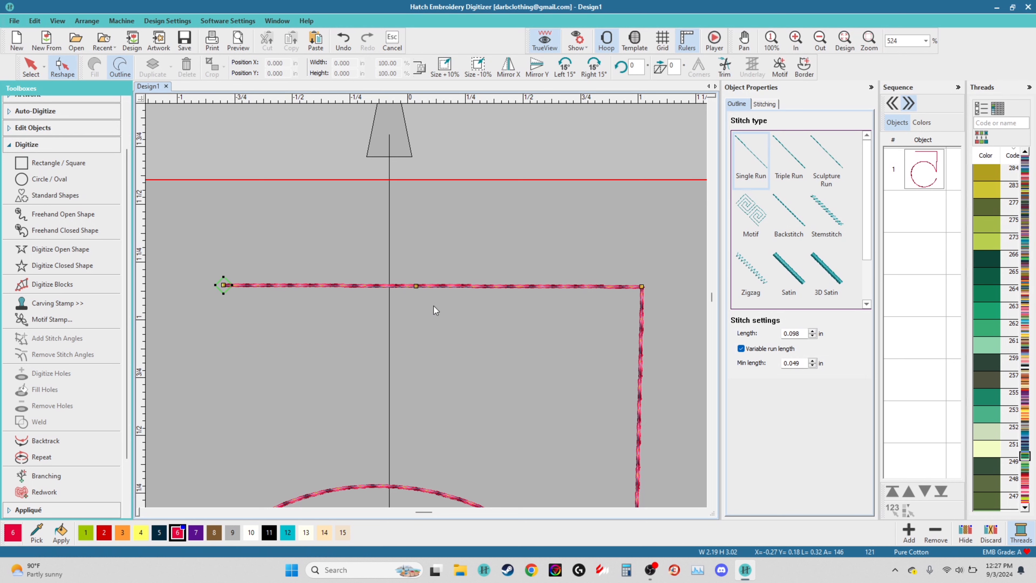
{"action": "left_click", "coordinate": [416, 286]}
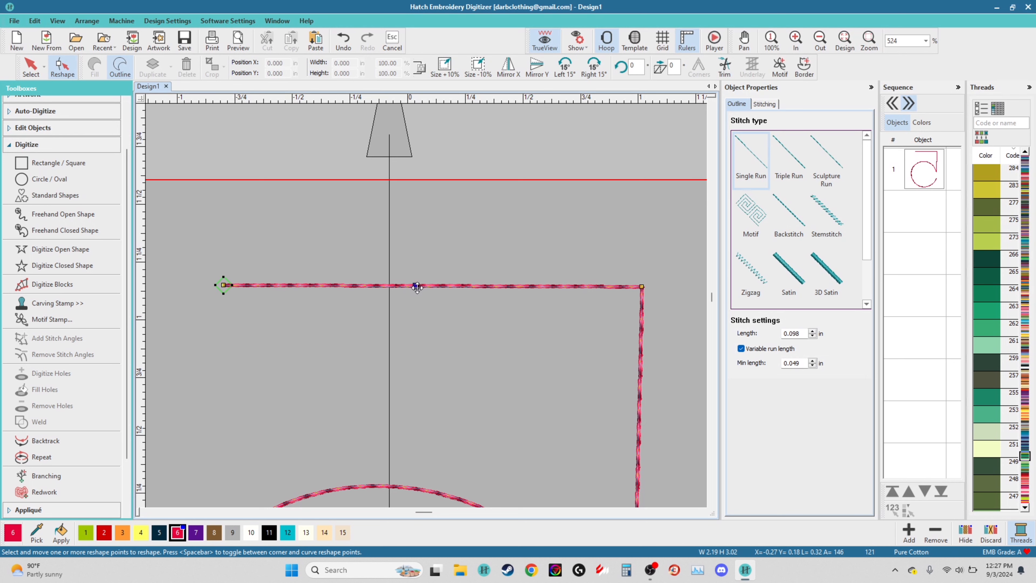
{"action": "left_click_drag", "start_coordinate": [416, 287], "coordinate": [416, 412]}
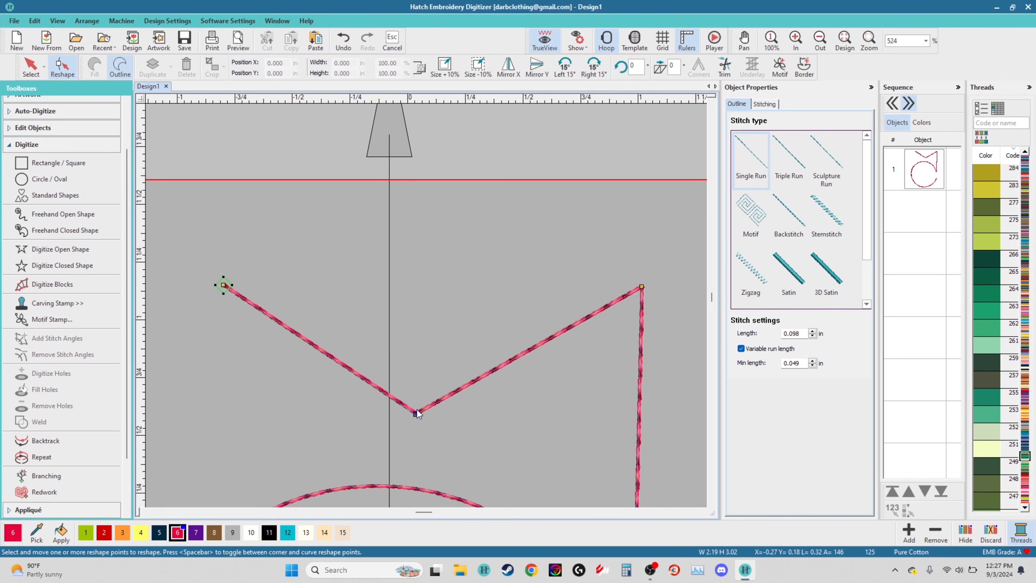
Add three corner points to the first slope of the V and reposition them into an angular zigzag
{"action": "scroll", "coordinate": [416, 412], "scroll_direction": "down", "scroll_amount": 2}
{"action": "scroll", "coordinate": [426, 306], "scroll_direction": "up", "scroll_amount": 1}
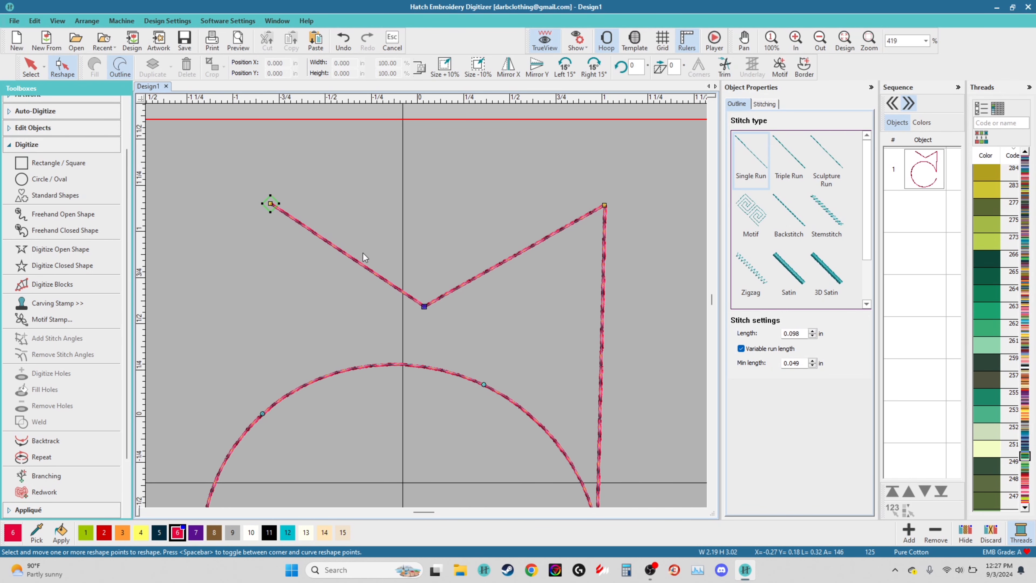
{"action": "left_click_drag", "start_coordinate": [349, 260], "coordinate": [431, 230]}
{"action": "left_click", "coordinate": [381, 249]}
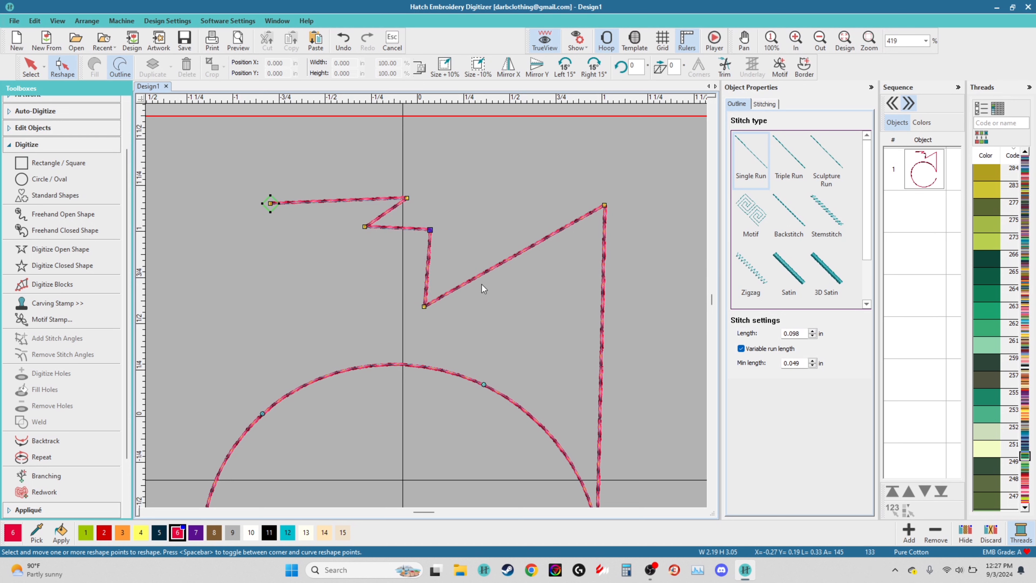
Add four curve points to the second slope of the V and reposition them into a wavy line
{"action": "left_click", "coordinate": [466, 283]}
{"action": "left_click", "coordinate": [516, 255]}
{"action": "left_click_drag", "start_coordinate": [517, 256], "coordinate": [501, 231]}
{"action": "left_click_drag", "start_coordinate": [465, 286], "coordinate": [480, 316]}
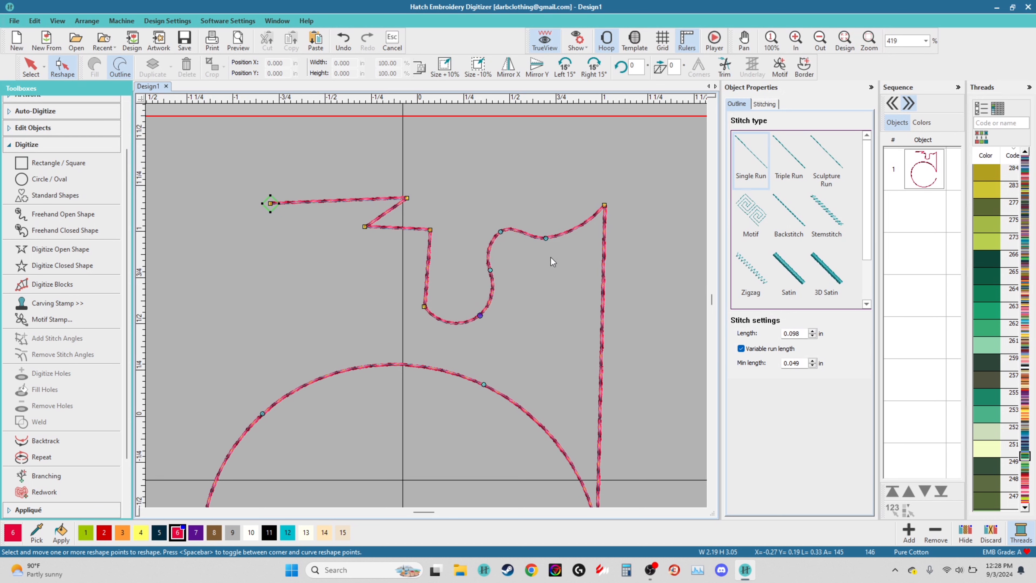
{"action": "left_click_drag", "start_coordinate": [547, 240], "coordinate": [476, 271]}
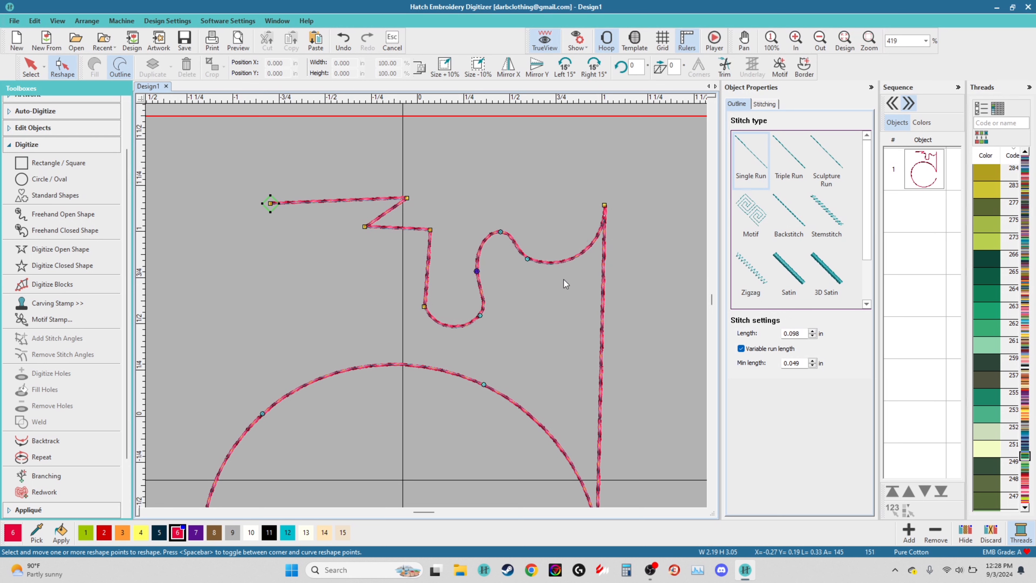
Delete the four added curve points from the wavy part of the outline
{"action": "scroll", "coordinate": [447, 320], "scroll_direction": "down", "scroll_amount": 2}
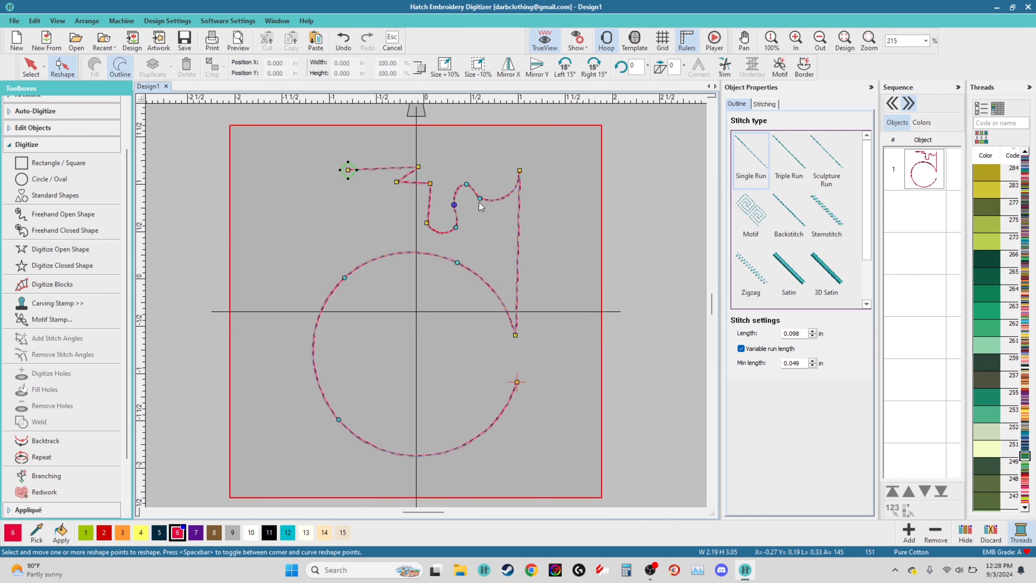
{"action": "scroll", "coordinate": [478, 202], "scroll_direction": "up", "scroll_amount": 3}
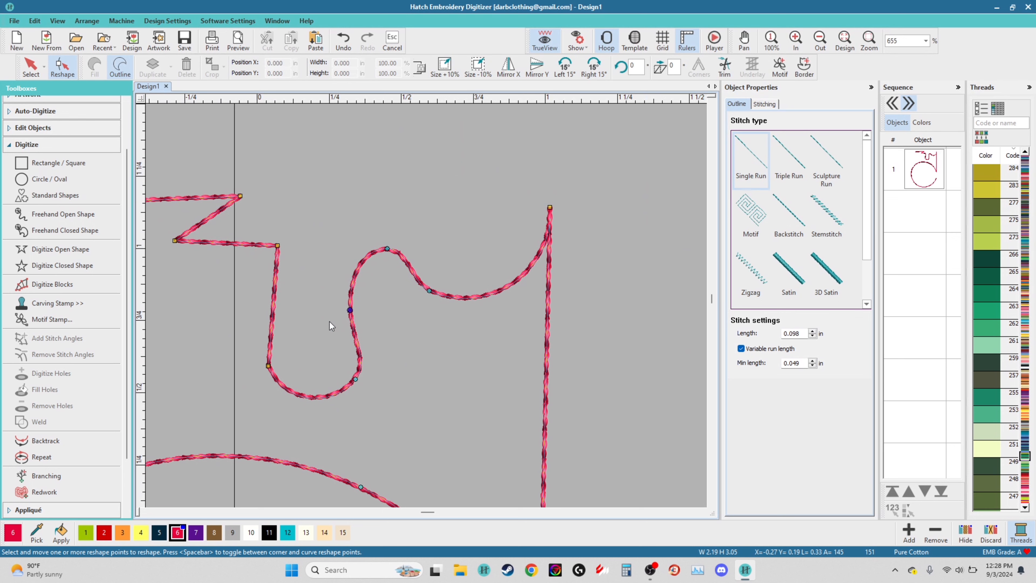
{"action": "left_click", "coordinate": [388, 249]}
{"action": "key", "text": "Delete"}
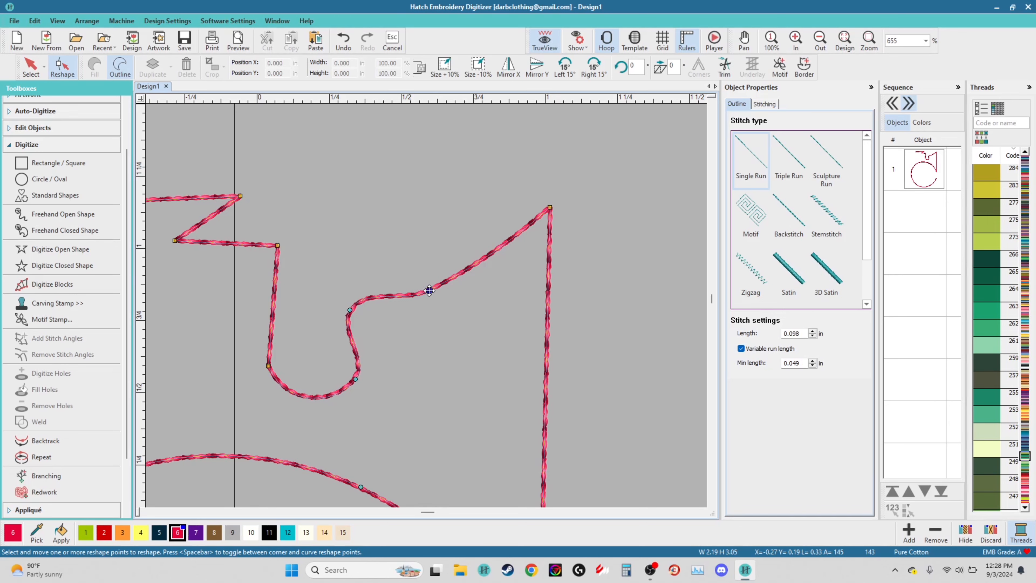
{"action": "key", "text": "Delete"}
{"action": "left_click", "coordinate": [352, 312]}
{"action": "key", "text": "Delete"}
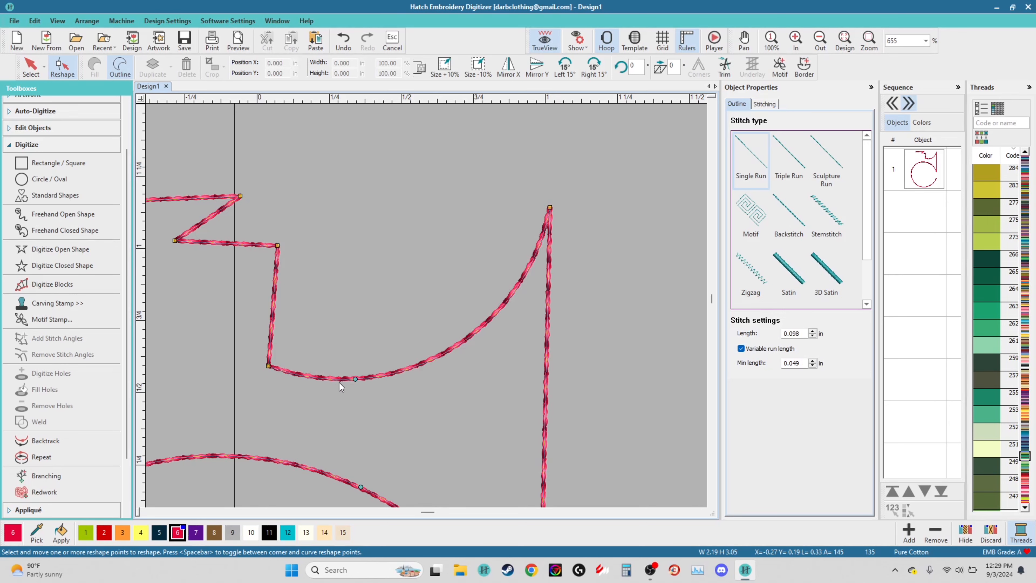
{"action": "left_click", "coordinate": [353, 380]}
{"action": "key", "text": "Delete"}
Delete the four added corner points, restoring a straight horizontal segment
{"action": "left_click", "coordinate": [268, 365]}
{"action": "key", "text": "Delete"}
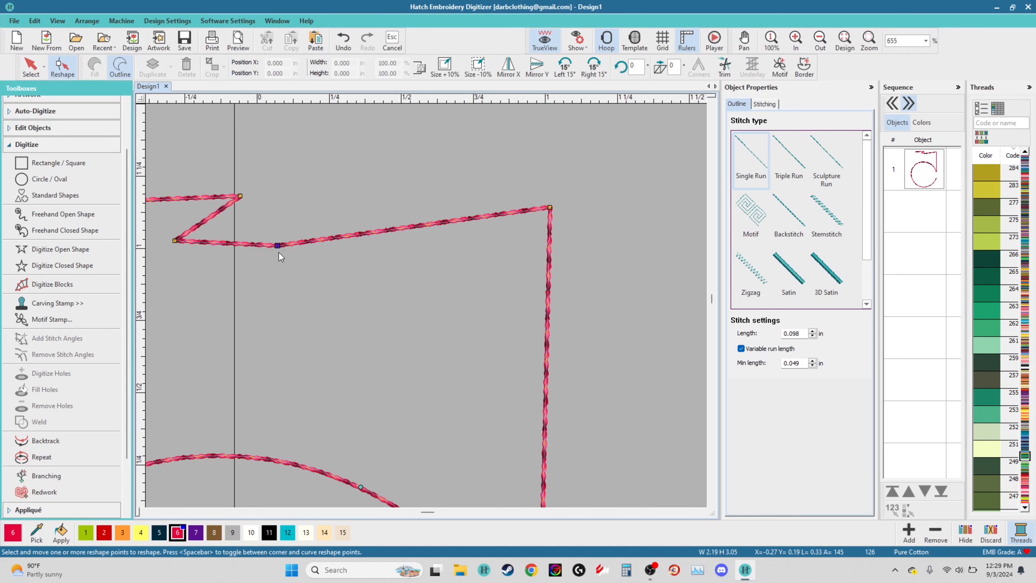
{"action": "key", "text": "Delete"}
{"action": "scroll", "coordinate": [280, 266], "scroll_direction": "down", "scroll_amount": 3}
{"action": "left_click", "coordinate": [400, 294]}
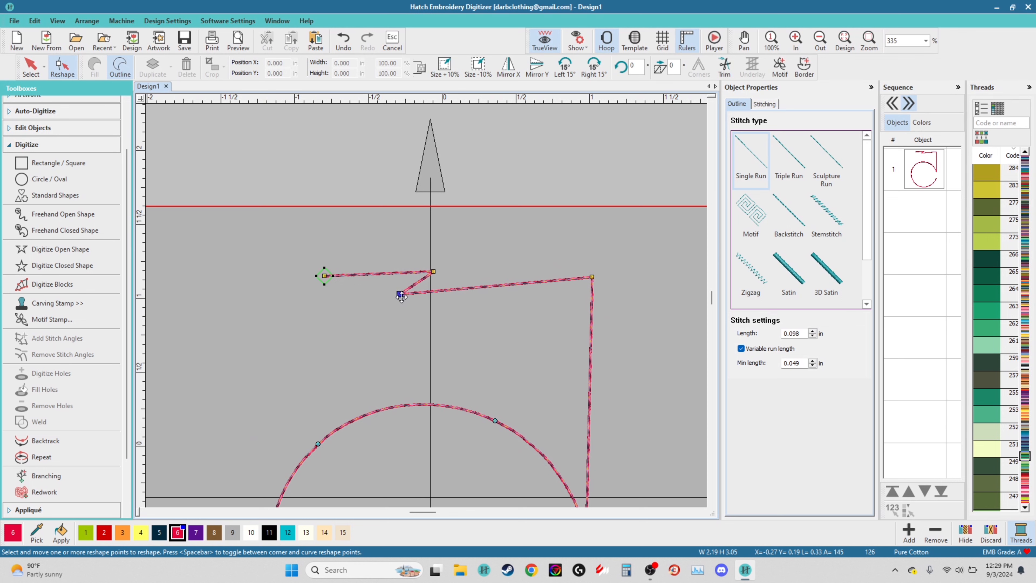
{"action": "key", "text": "Delete"}
{"action": "left_click", "coordinate": [433, 271]}
{"action": "key", "text": "Delete"}
{"action": "scroll", "coordinate": [426, 306], "scroll_direction": "down", "scroll_amount": 3}
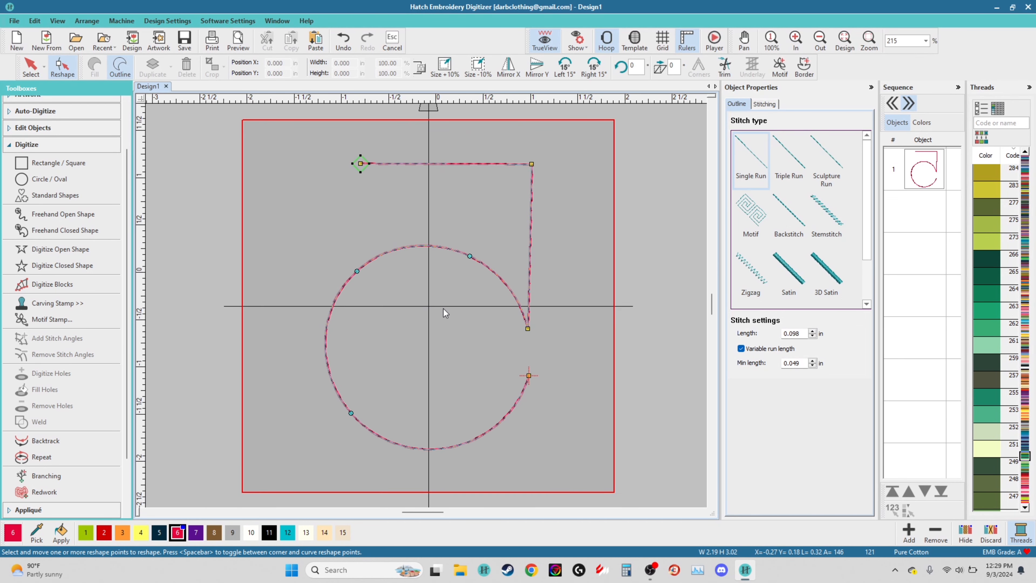
{"action": "scroll", "coordinate": [427, 306], "scroll_direction": "up", "scroll_amount": 3}
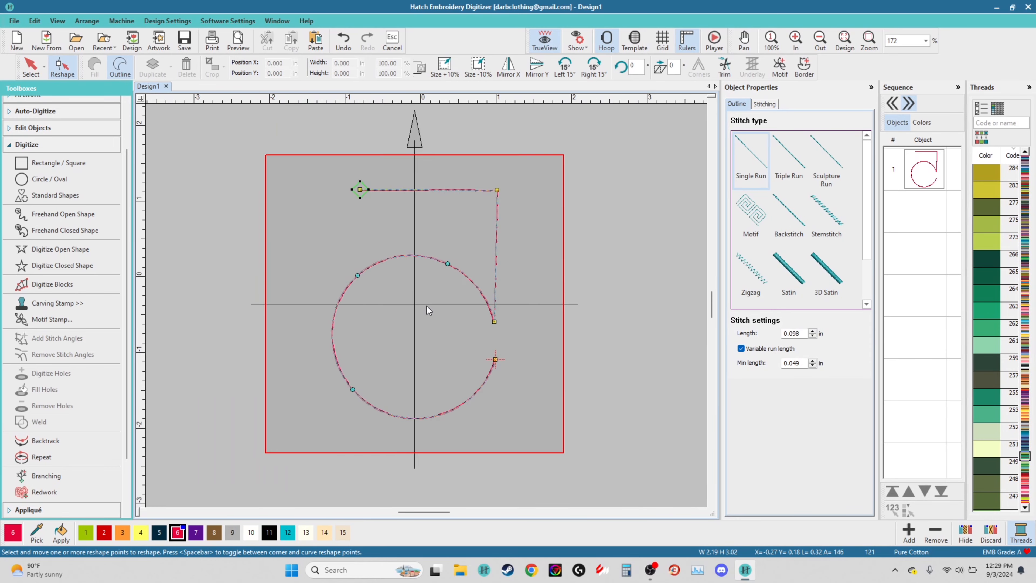
{"action": "scroll", "coordinate": [427, 306], "scroll_direction": "down", "scroll_amount": 3}
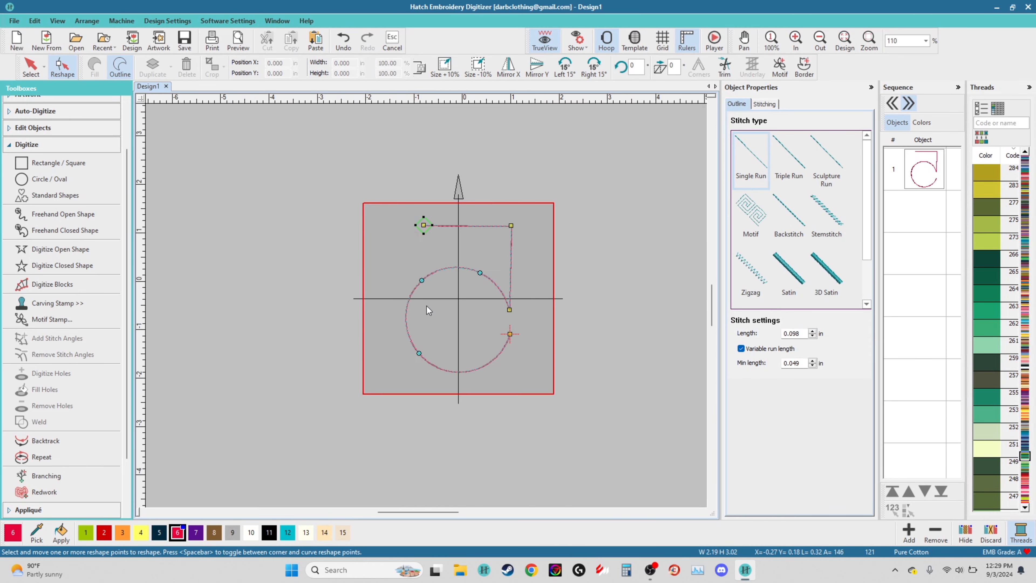
{"action": "scroll", "coordinate": [427, 306], "scroll_direction": "up", "scroll_amount": 1}
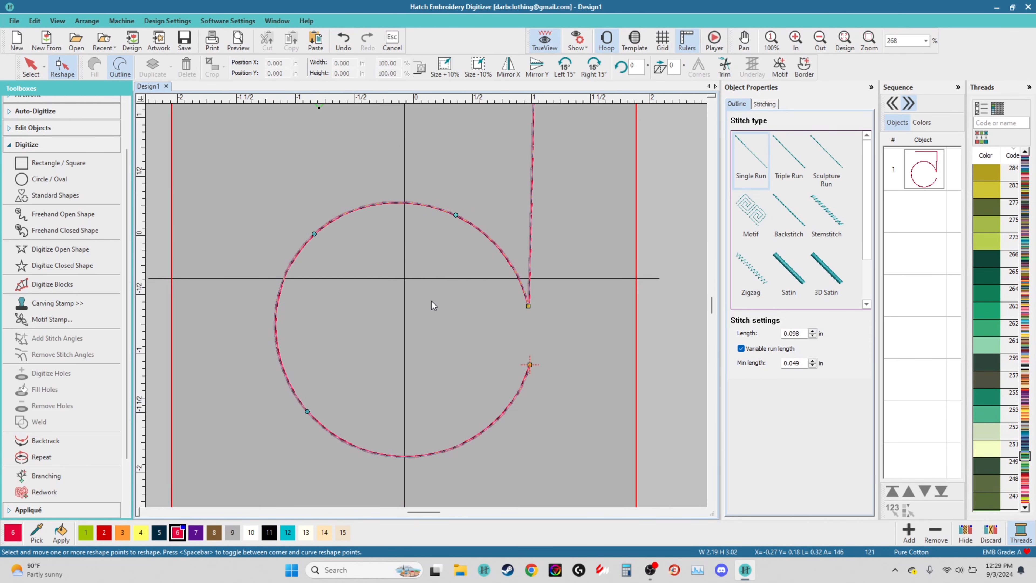
{"action": "scroll", "coordinate": [431, 305], "scroll_direction": "down", "scroll_amount": 1}
{"action": "scroll", "coordinate": [520, 313], "scroll_direction": "down", "scroll_amount": 3}
{"action": "scroll", "coordinate": [554, 326], "scroll_direction": "up", "scroll_amount": 4}
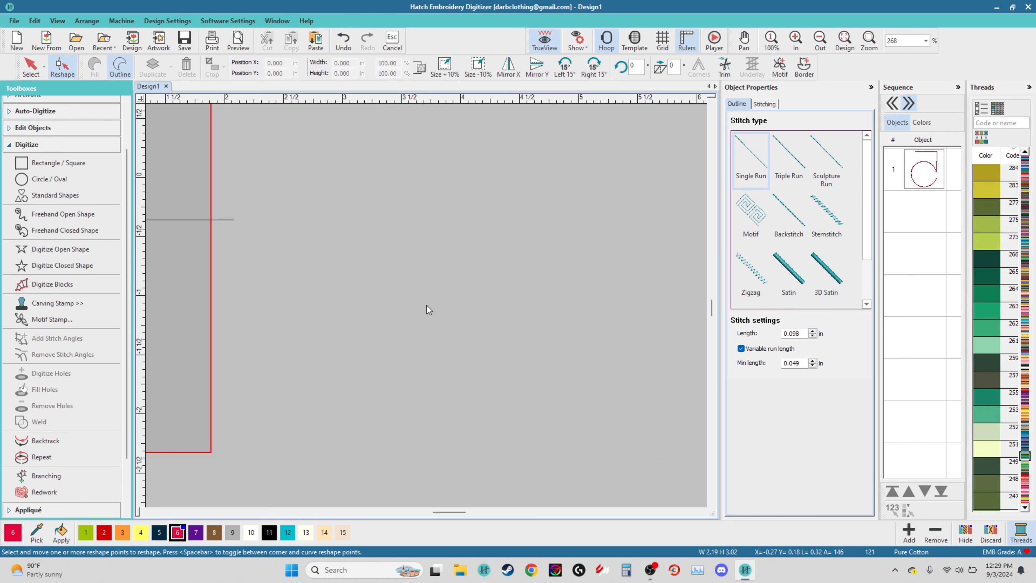
{"action": "scroll", "coordinate": [426, 306], "scroll_direction": "down", "scroll_amount": 5}
{"action": "scroll", "coordinate": [427, 306], "scroll_direction": "up", "scroll_amount": 4}
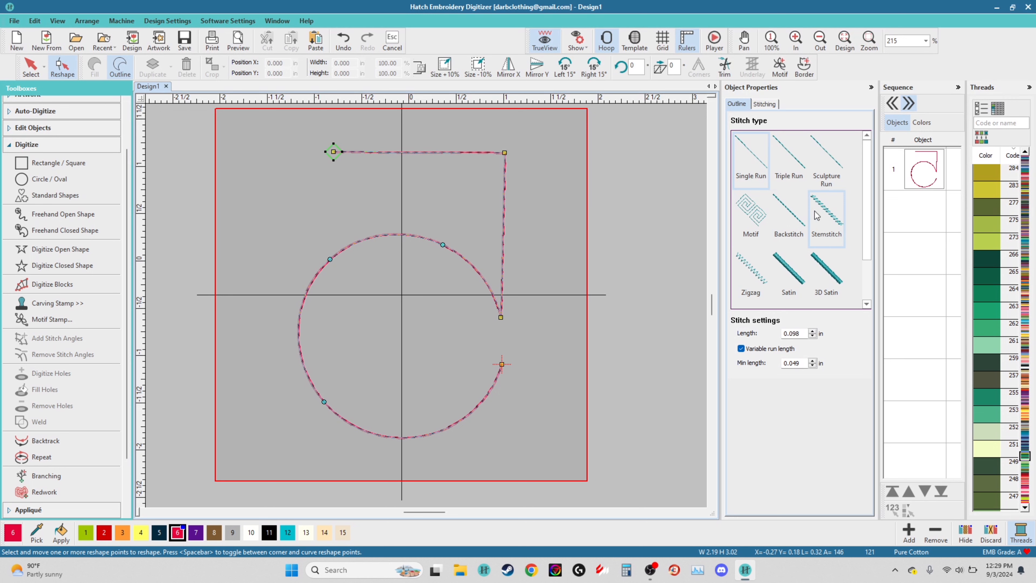
{"action": "scroll", "coordinate": [492, 253], "scroll_direction": "down", "scroll_amount": 1}
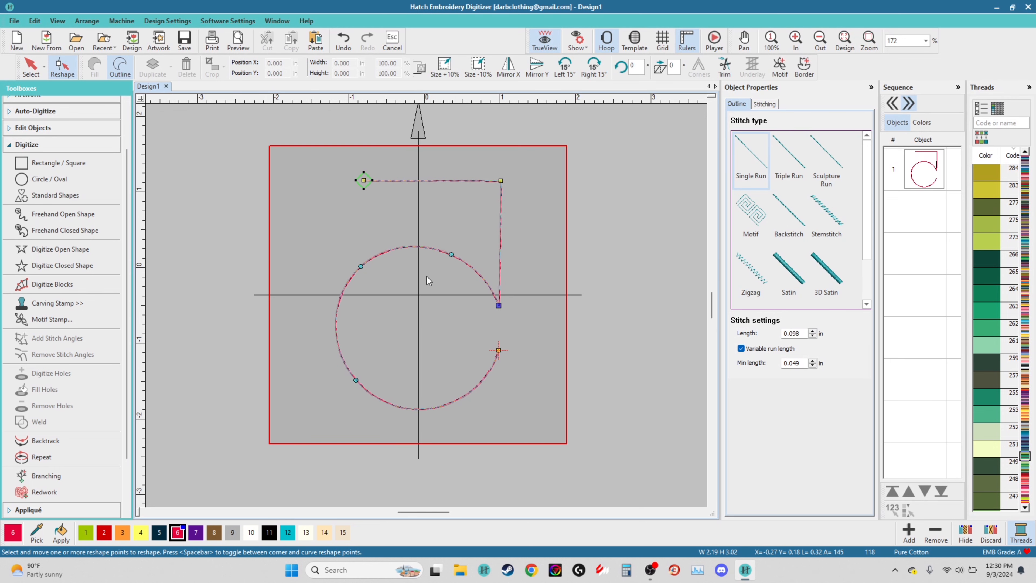